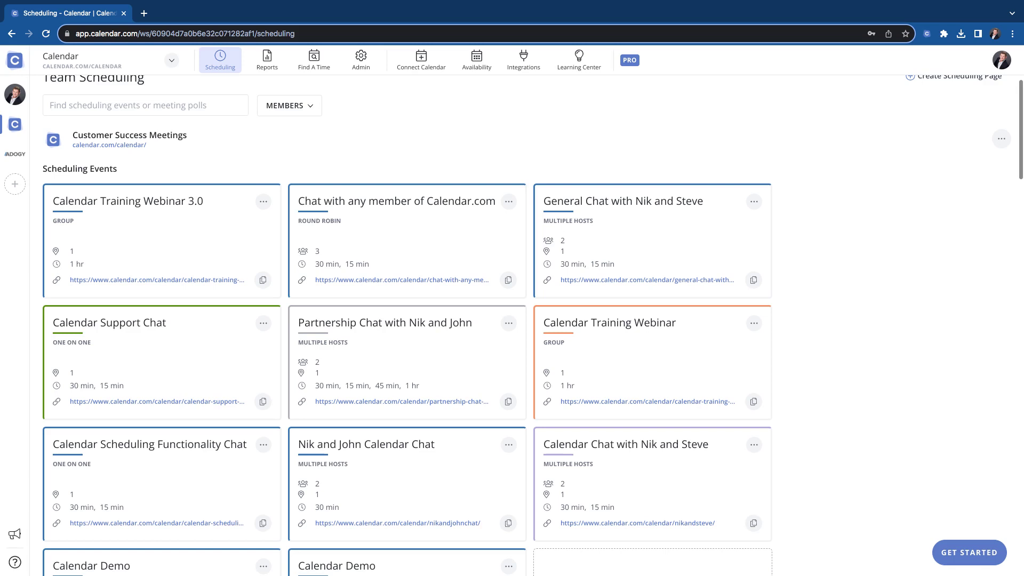
Scroll through the Customer Success Meetings team's eleven existing scheduling events
scroll(846, 254, down, 1)
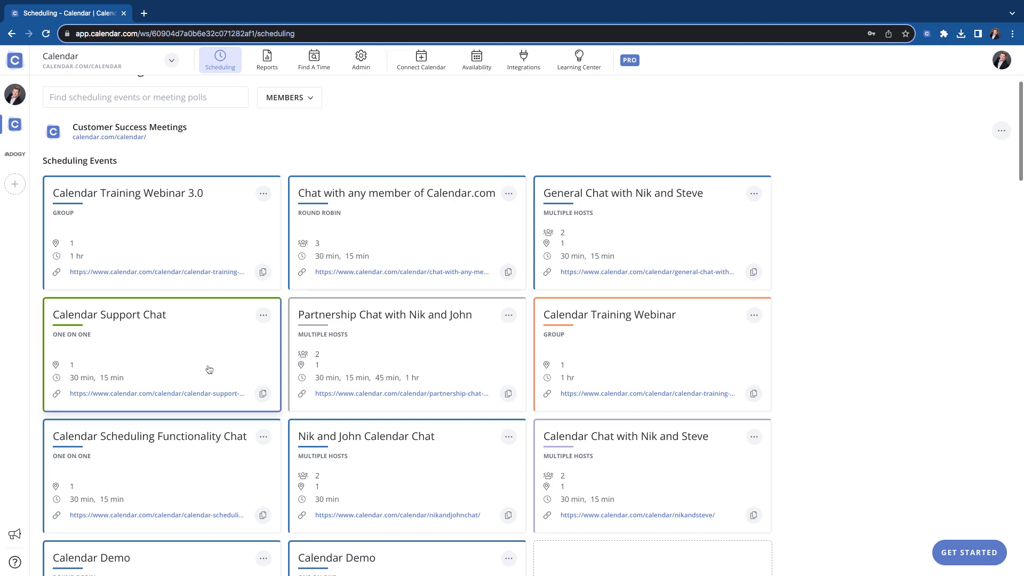
scroll(189, 452, down, 2)
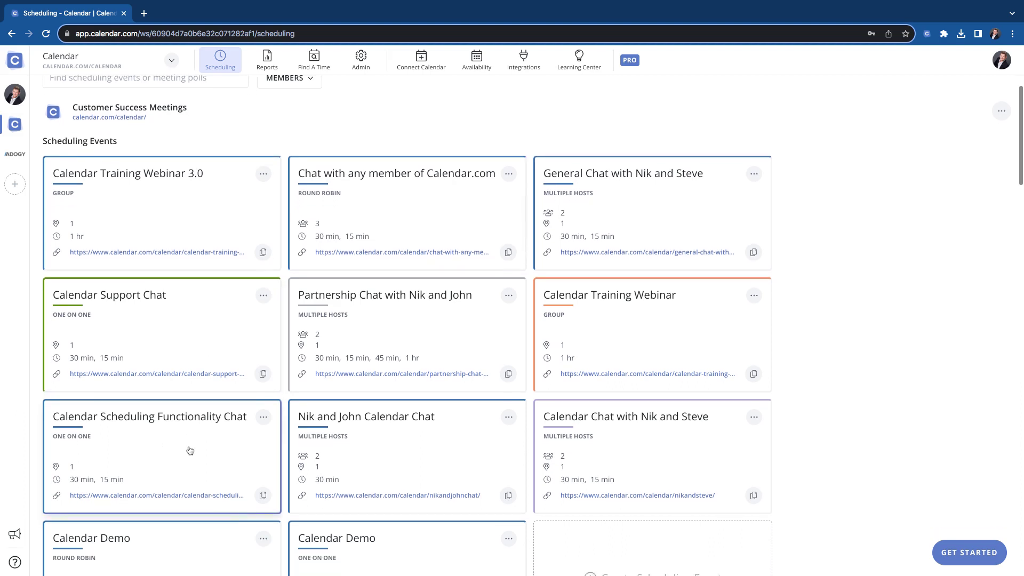
scroll(190, 452, down, 2)
scroll(305, 521, down, 3)
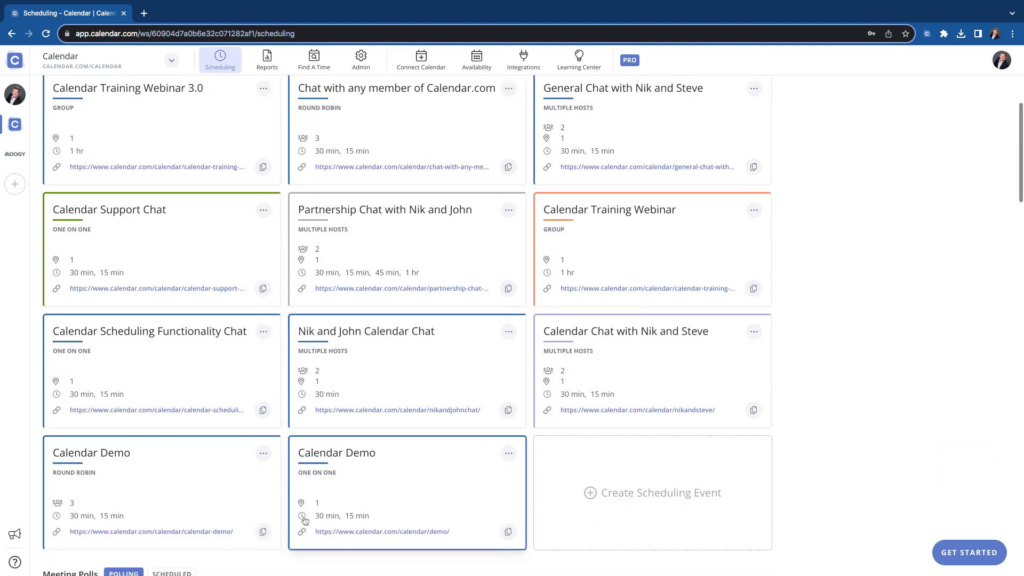
scroll(305, 521, down, 3)
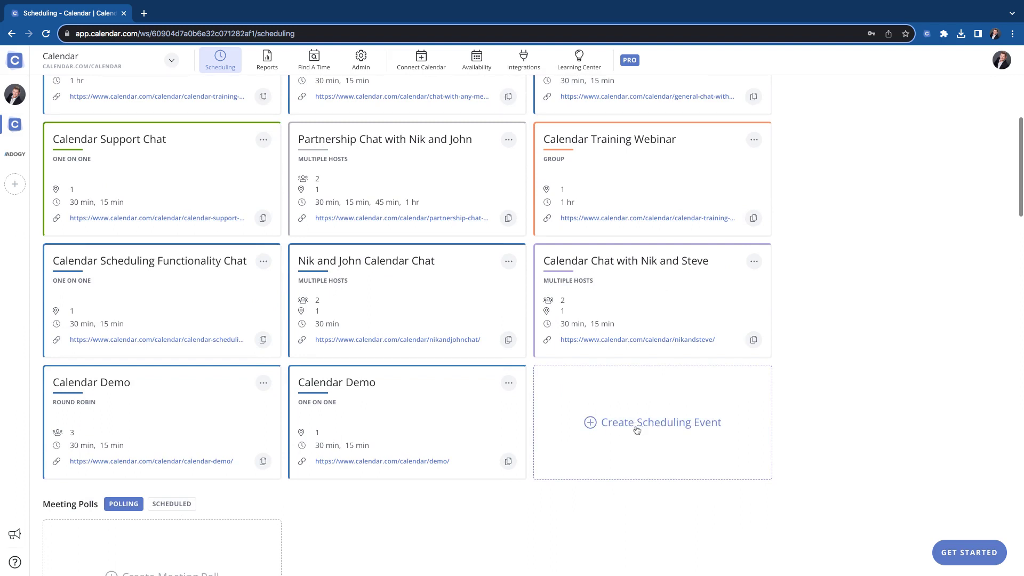
Start a new scheduling event of the One-on-One type
click(650, 428)
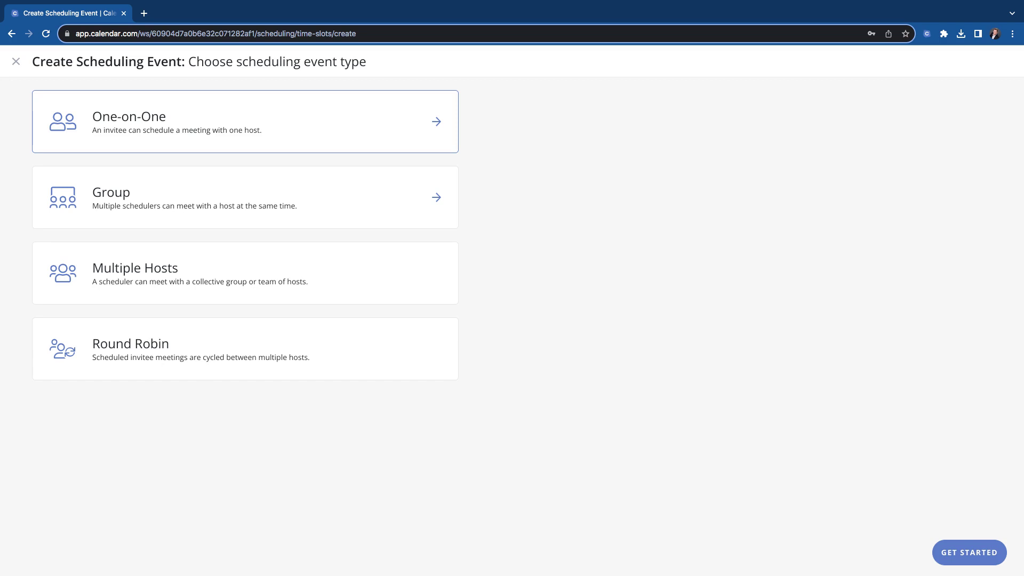
click(286, 129)
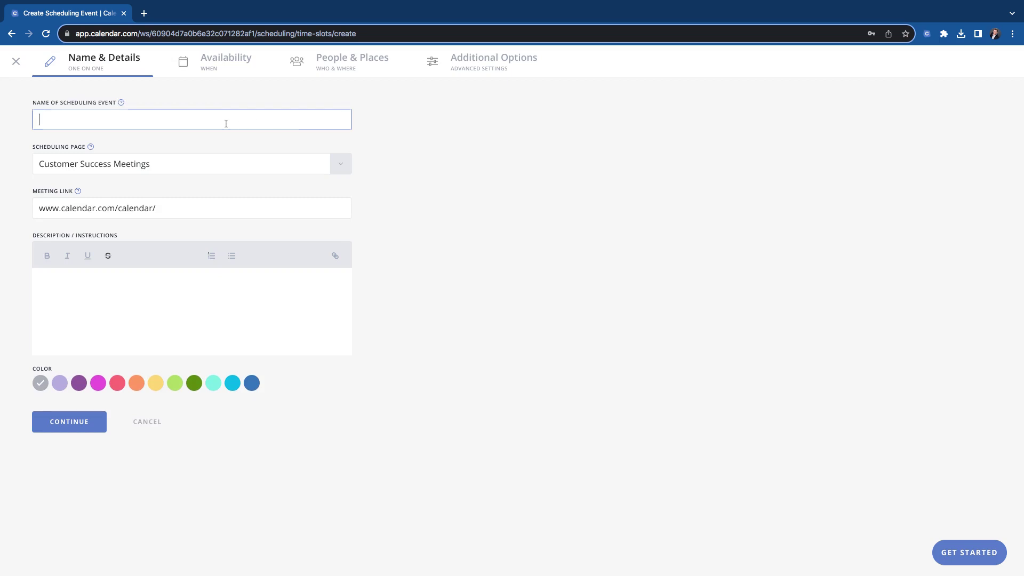
Name the event 'General Chat with Nik', add a friendly booking description, choose dark blue, and continue
text(General Chat with Nik)
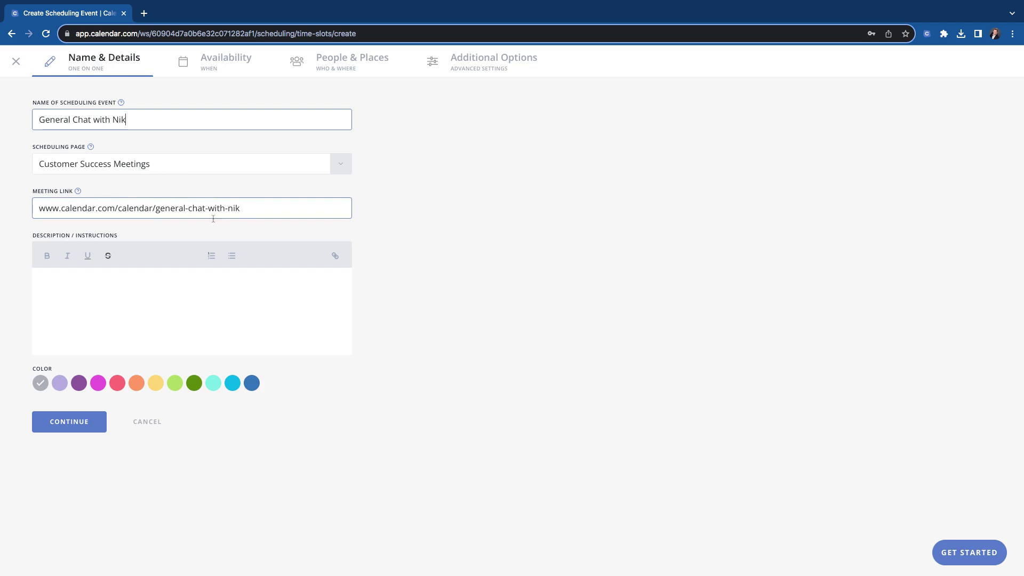
click(67, 298)
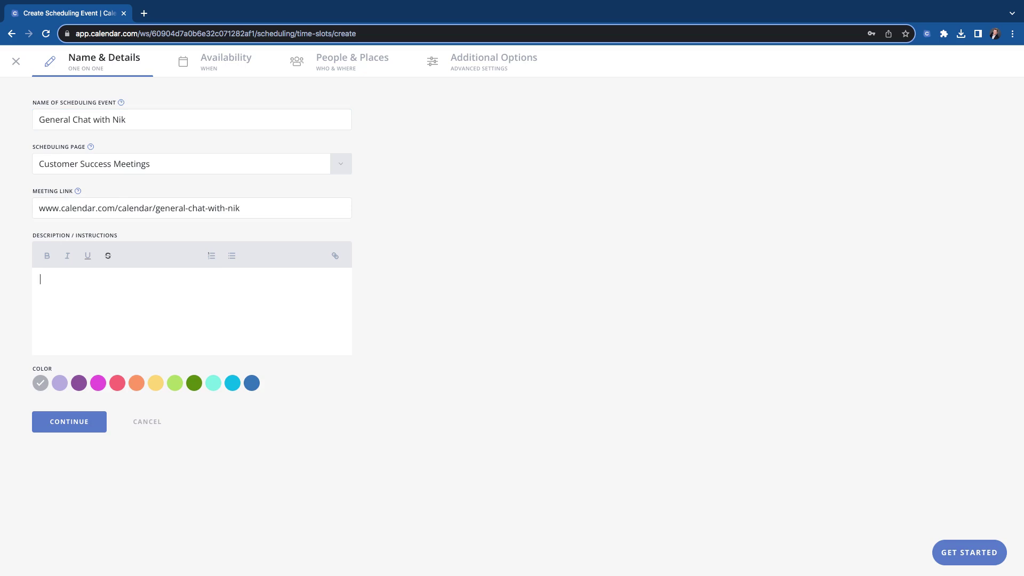
text(Fee;)
text(l free to )
text(pick a time that w)
text(orks best for you )
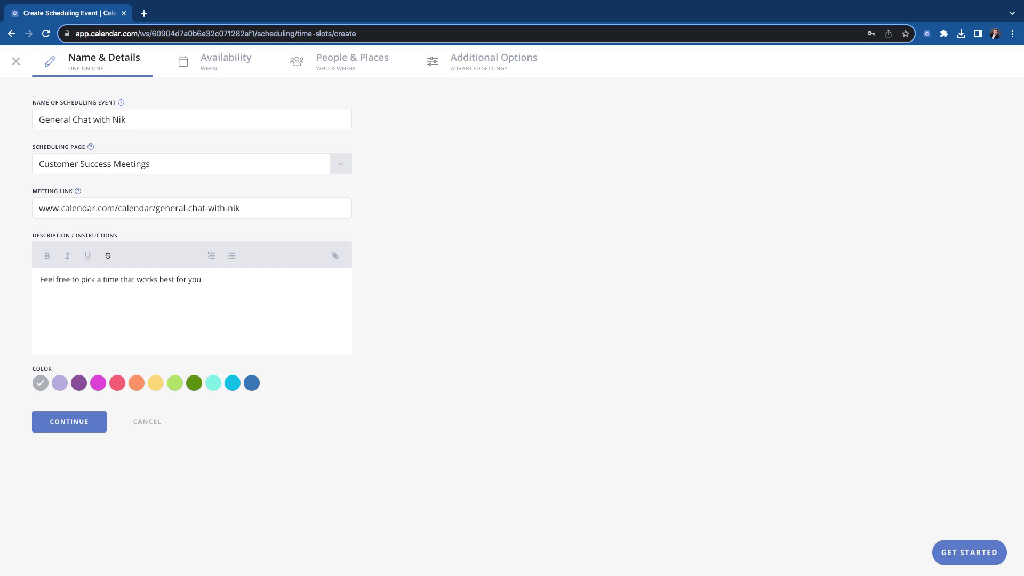
text(Lookiing f)
key(BackSpace)
key(BackSpace)
key(BackSpace)
text(ng forward to chatiting.)
click(251, 383)
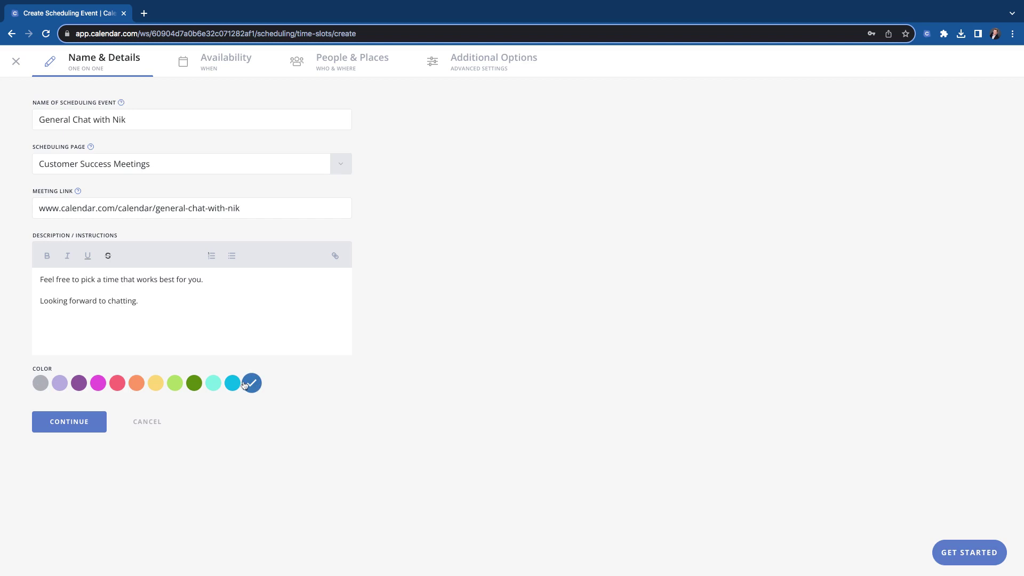
click(80, 423)
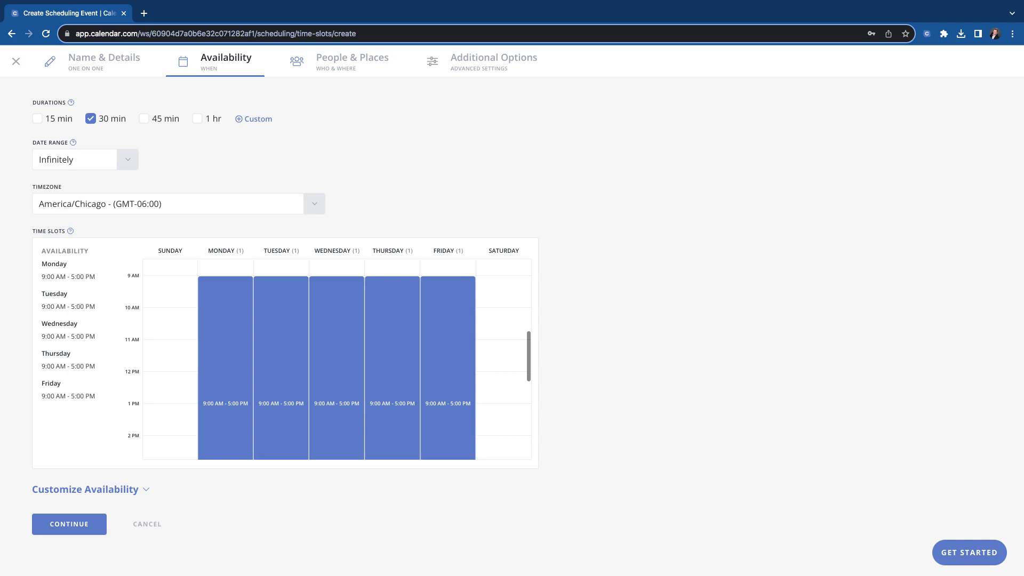
Remove Friday's availability block entirely
scroll(415, 309, down, 1)
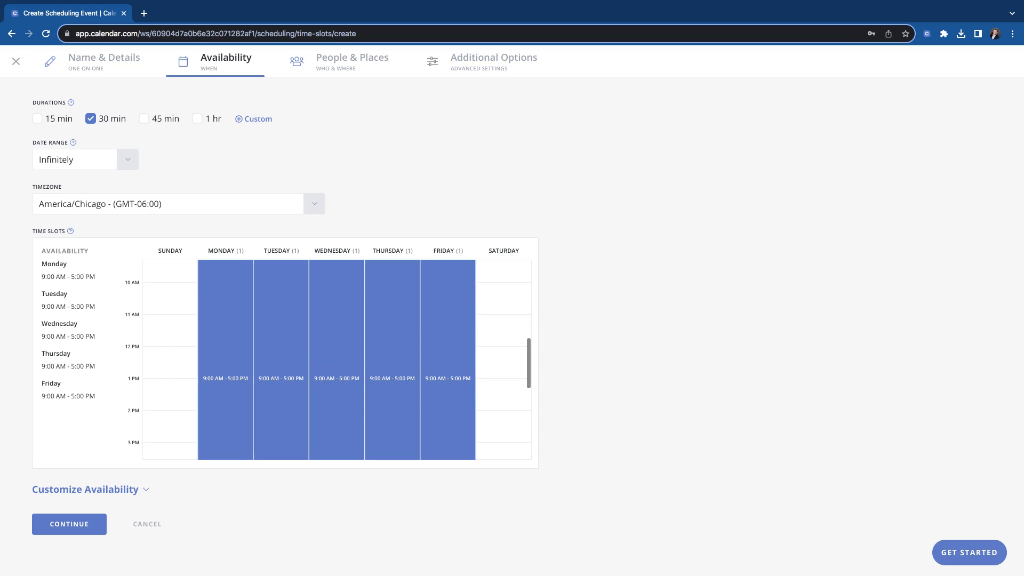
scroll(510, 297, up, 1)
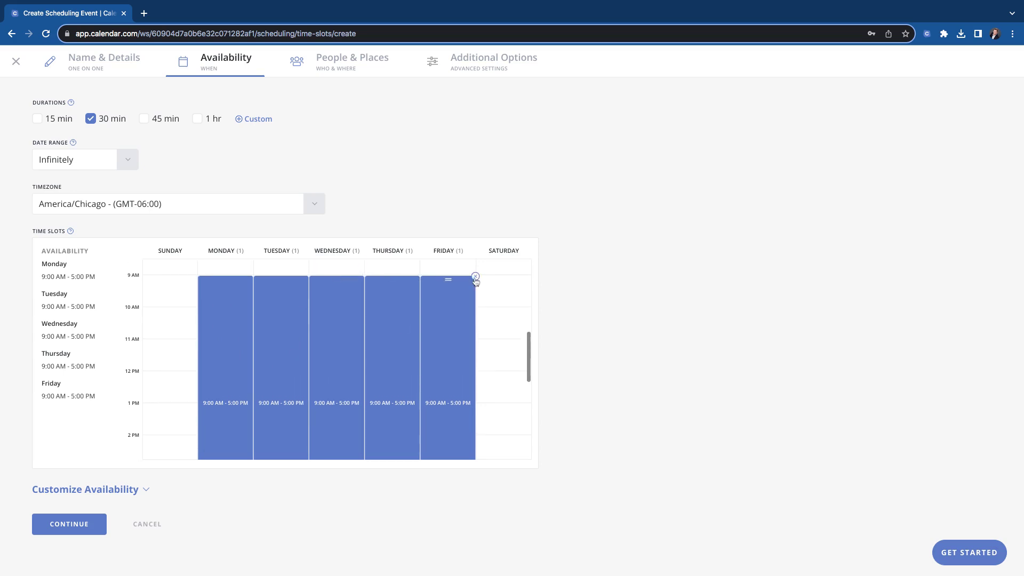
click(476, 277)
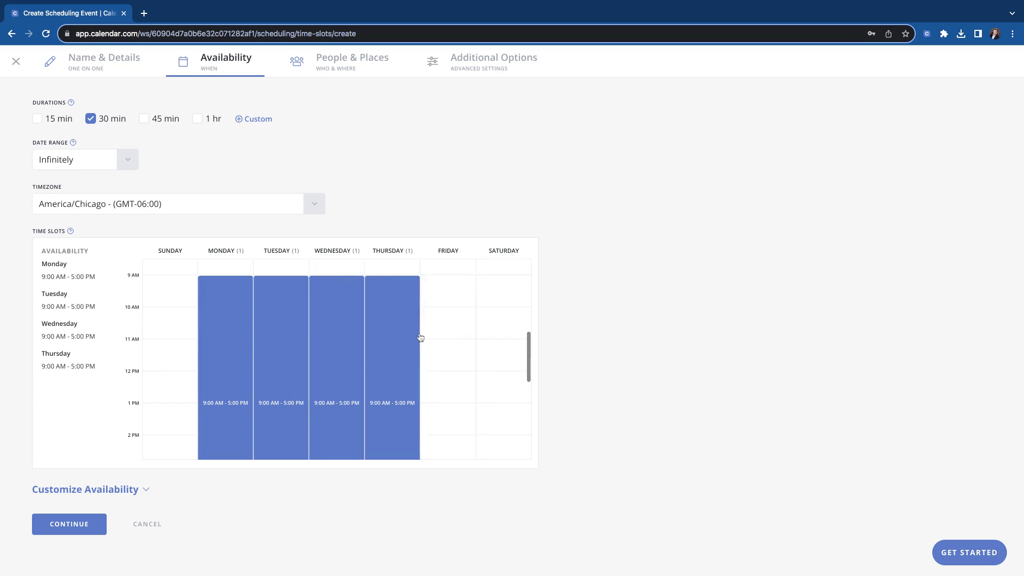
Split Thursday into 9:00–11:50 AM, 1:25–2:25 PM and 3:15–4:15 PM slots
scroll(421, 339, down, 3)
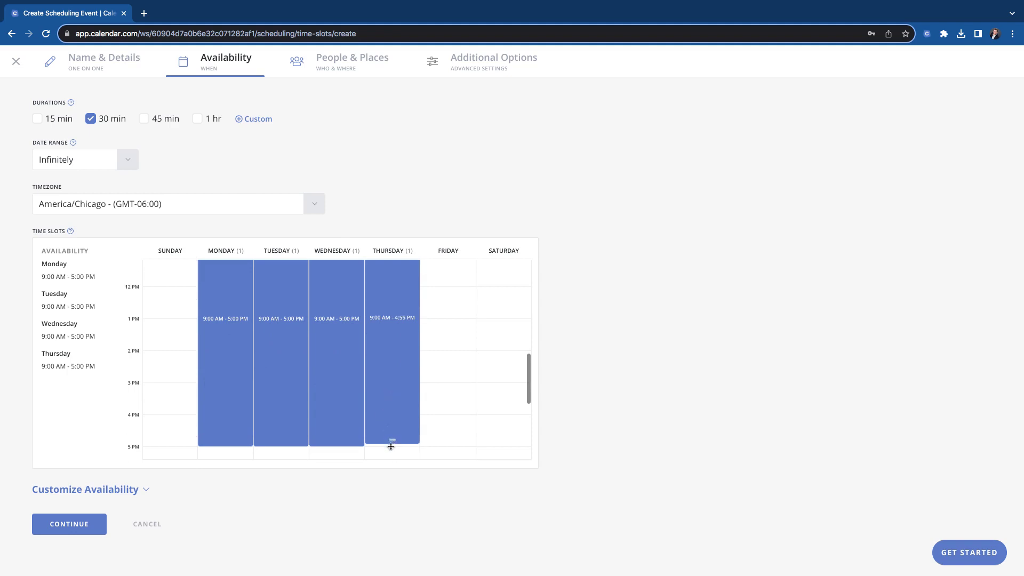
drag(393, 444, 393, 281)
click(394, 358)
click(389, 393)
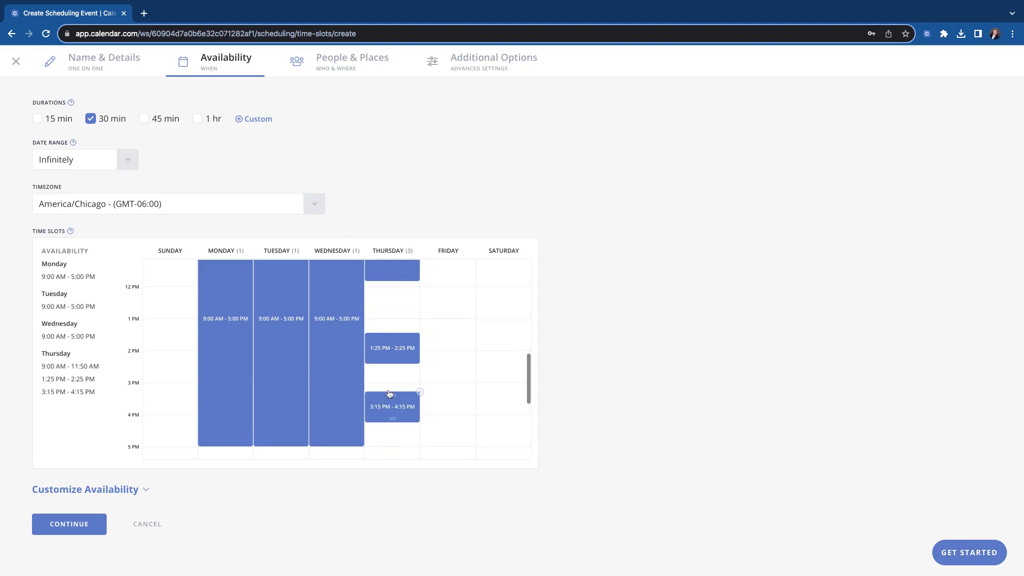
scroll(446, 319, up, 1)
scroll(446, 319, down, 5)
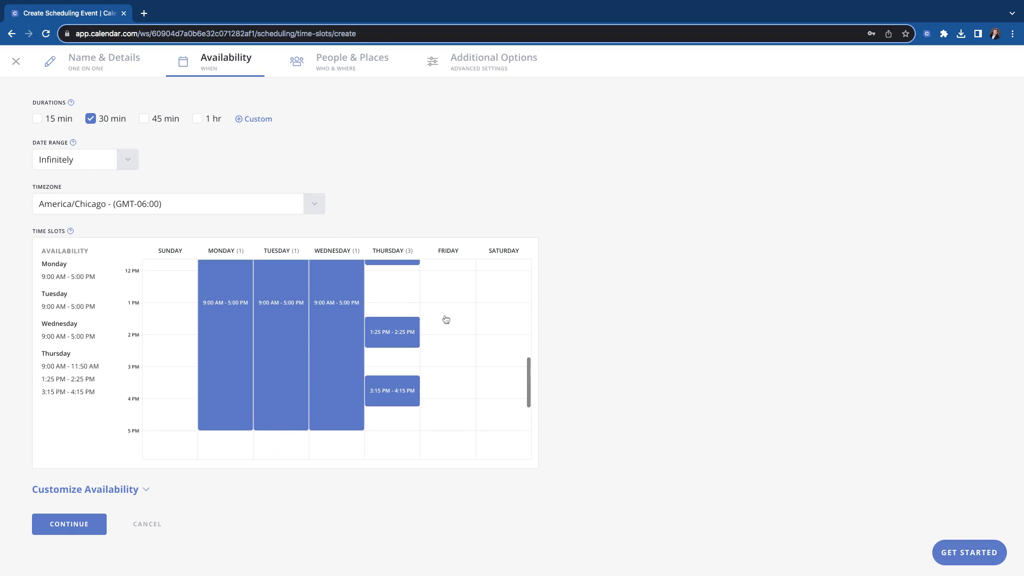
scroll(337, 352, down, 1)
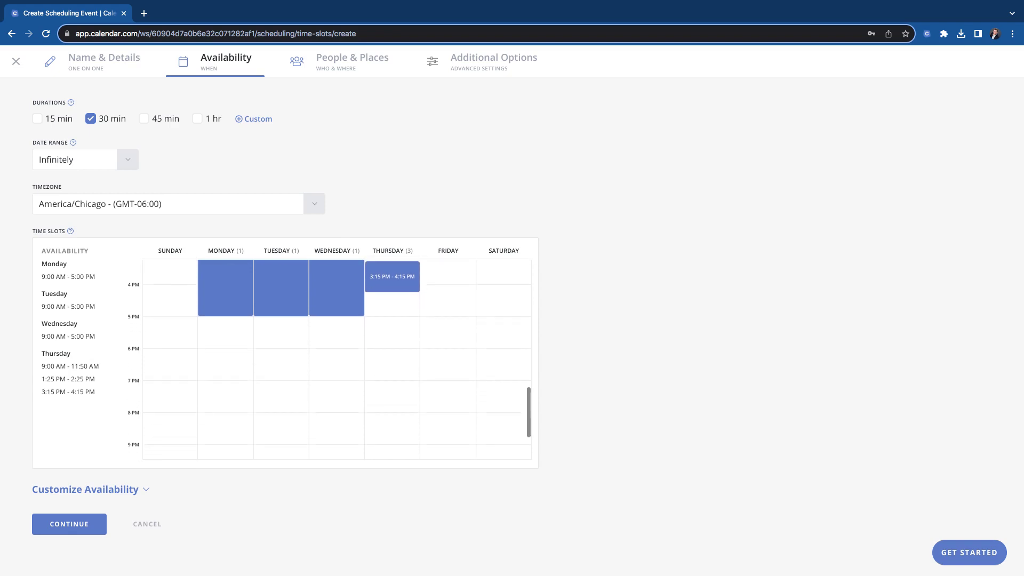
scroll(292, 411, up, 8)
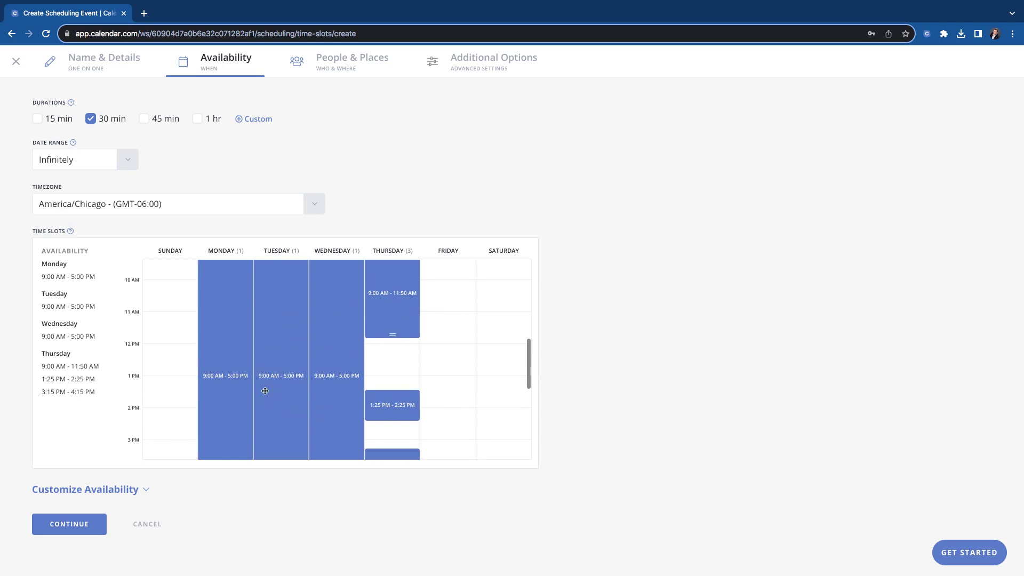
scroll(331, 327, up, 3)
scroll(336, 323, down, 2)
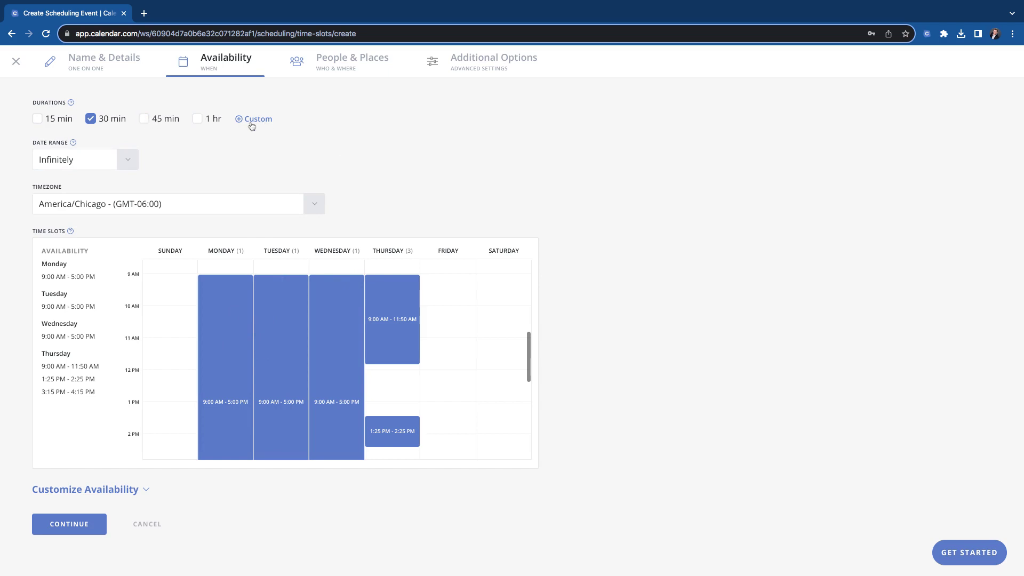
Add a 15-minute duration option and try a date range ending December 6, 2023
click(37, 119)
click(130, 157)
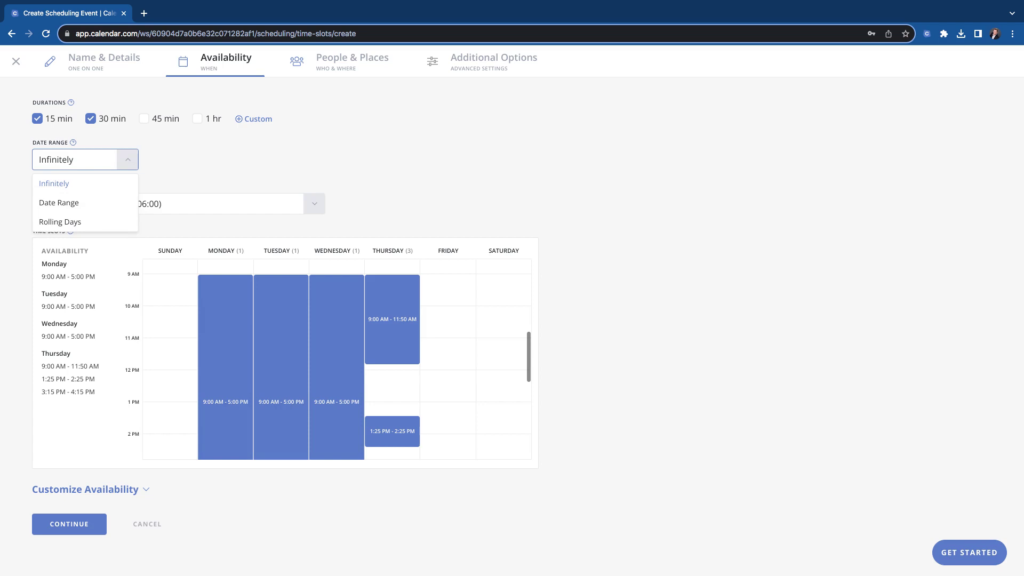
click(59, 202)
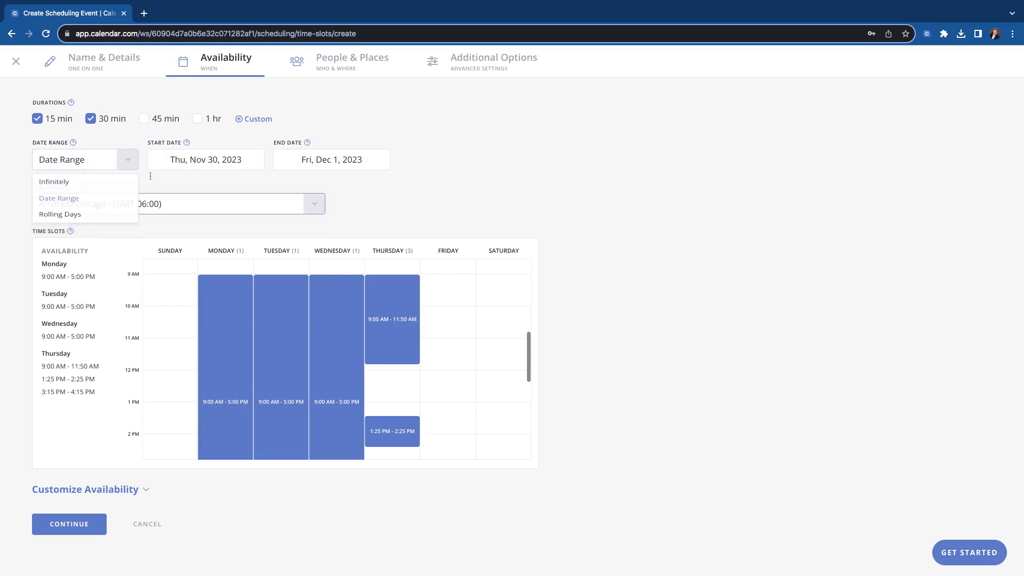
click(340, 165)
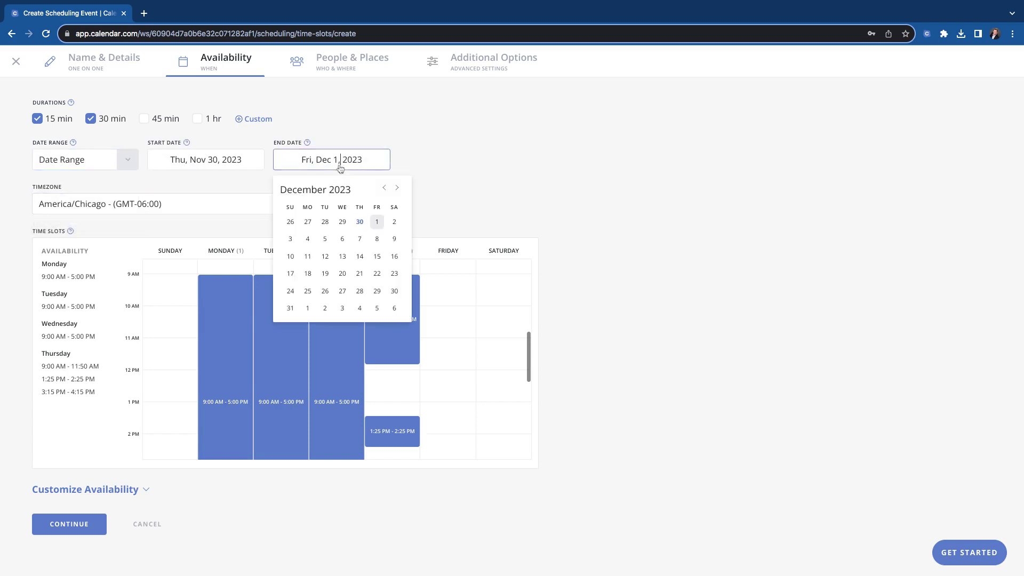
click(342, 238)
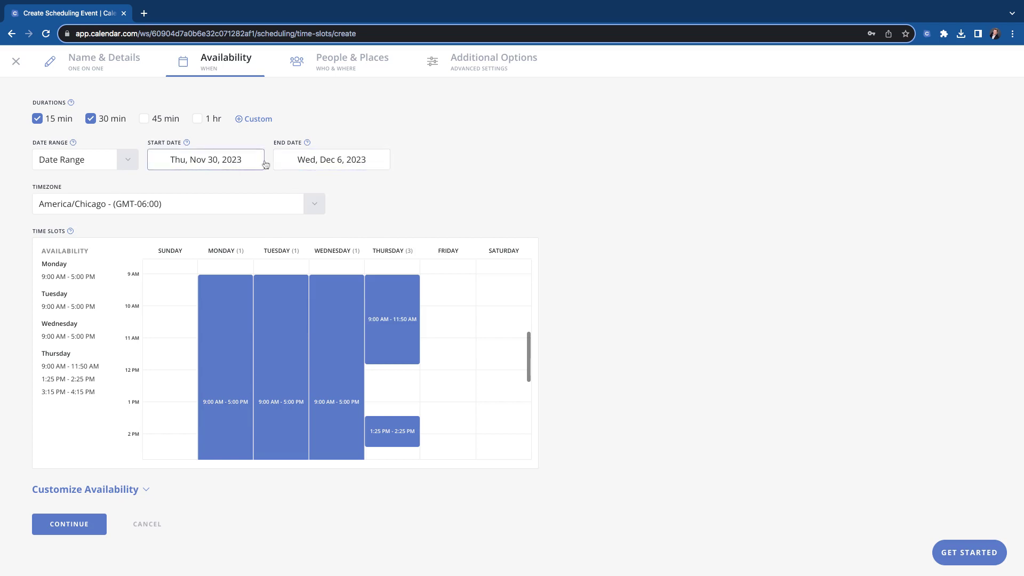
Try a 3-day rolling window, then make the event bookable indefinitely
click(129, 160)
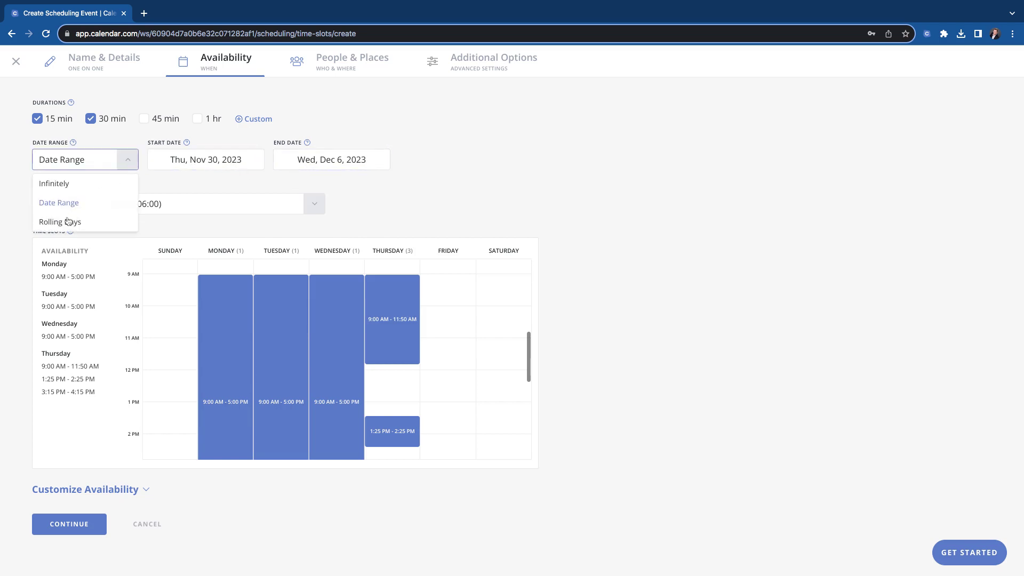
click(64, 222)
click(196, 159)
click(196, 159)
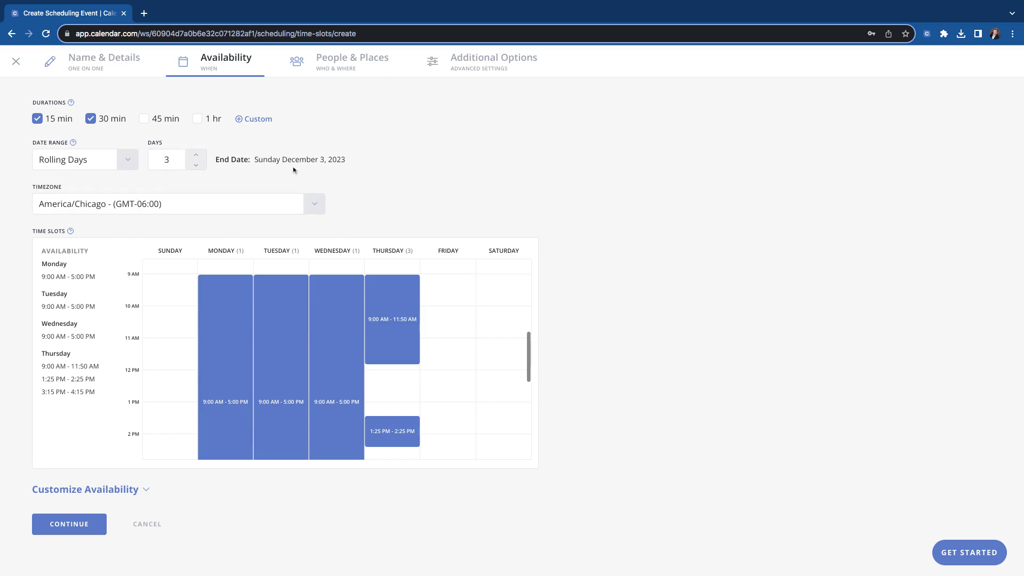
click(129, 164)
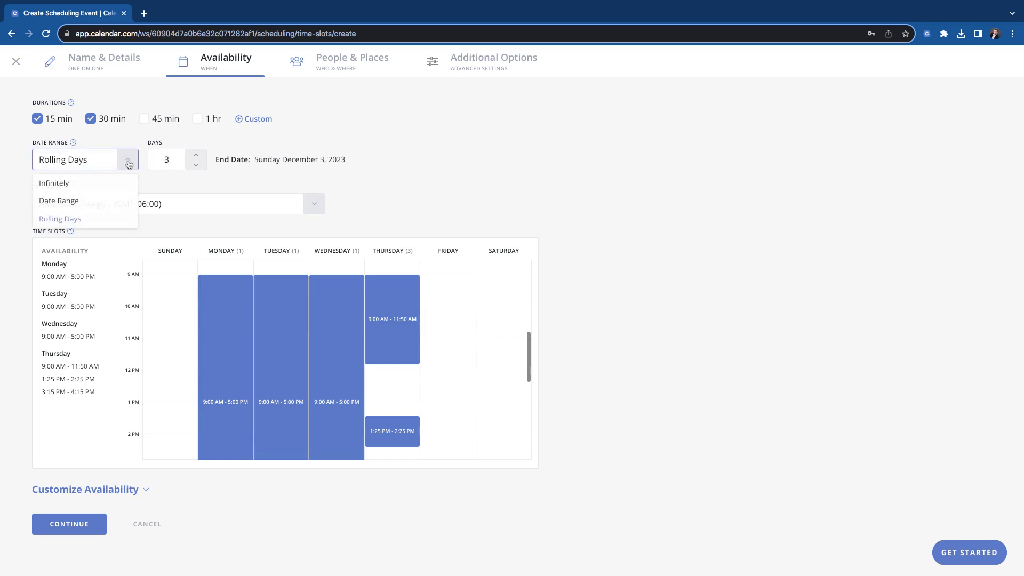
click(58, 183)
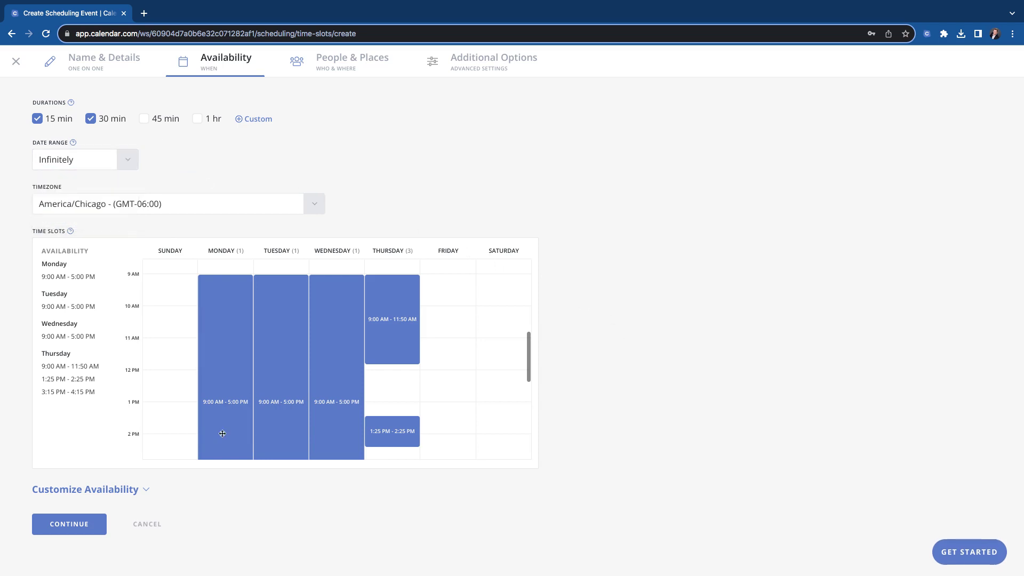
In Customize Availability, try 30-minute start increments, then revert to every 15 mins
click(135, 489)
scroll(251, 479, down, 6)
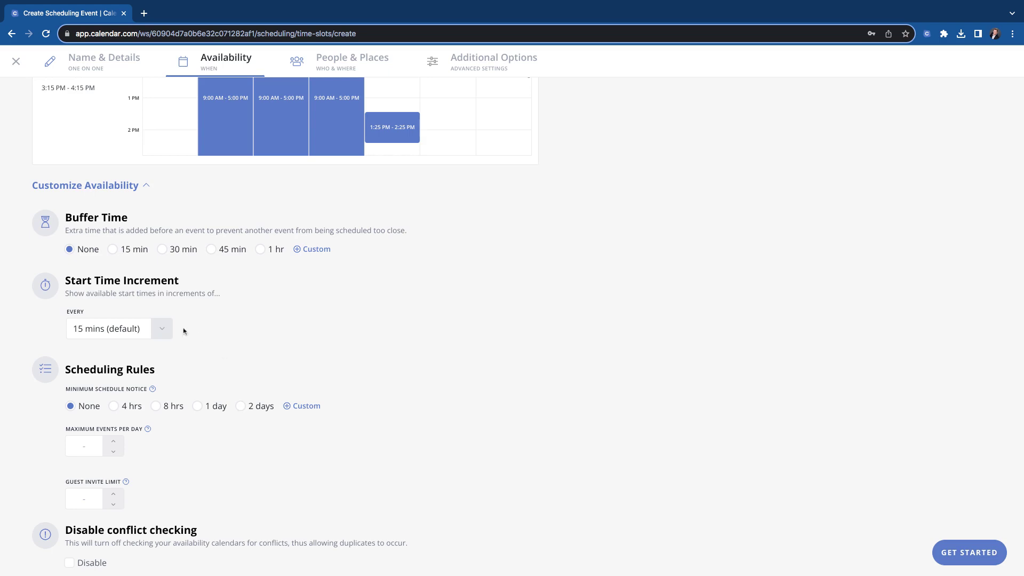
click(167, 330)
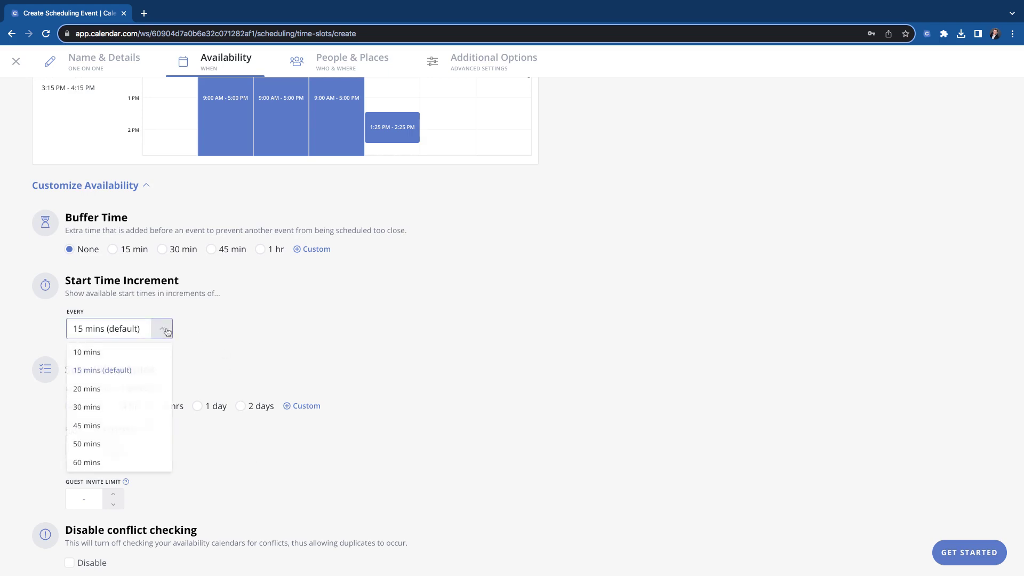
click(86, 408)
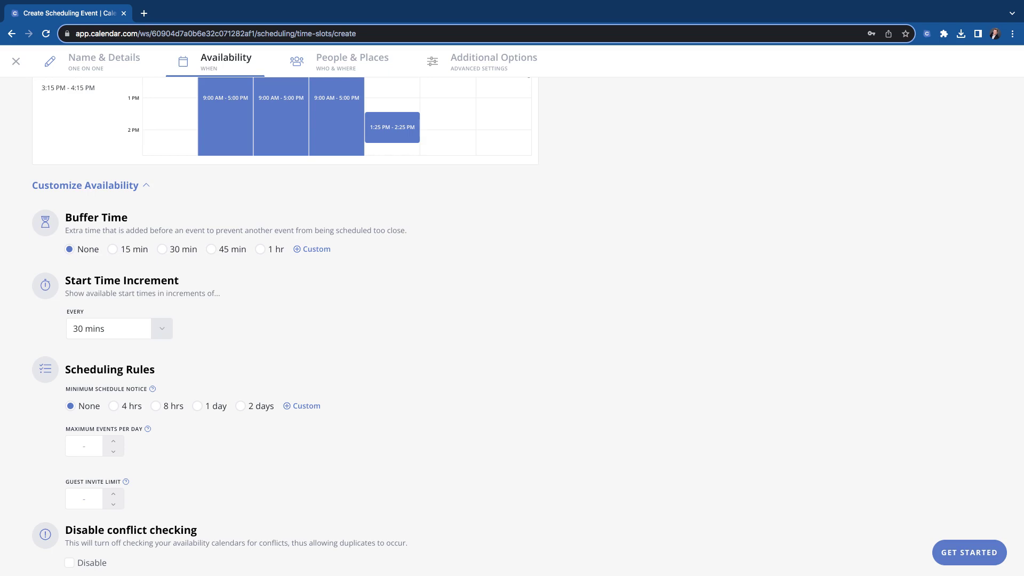
click(162, 329)
click(85, 373)
Require 4 hrs minimum scheduling notice and continue to People & Places
scroll(217, 366, down, 2)
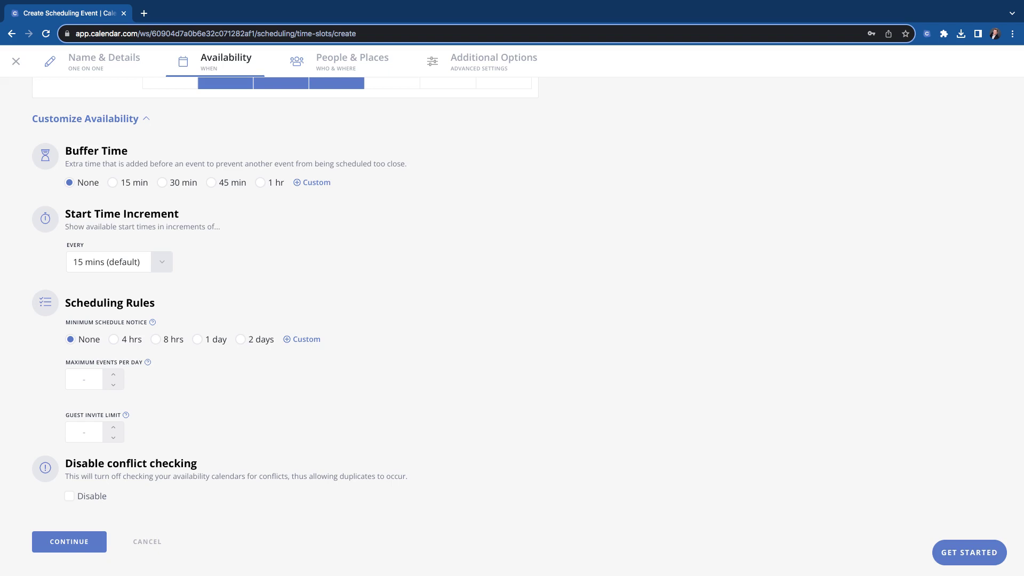
click(114, 340)
scroll(136, 438, down, 1)
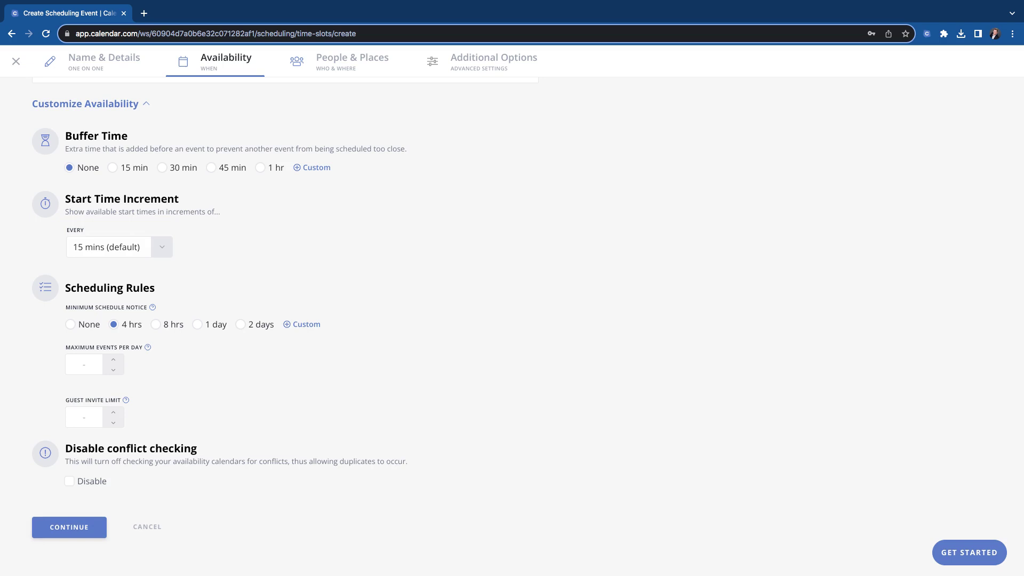
click(69, 527)
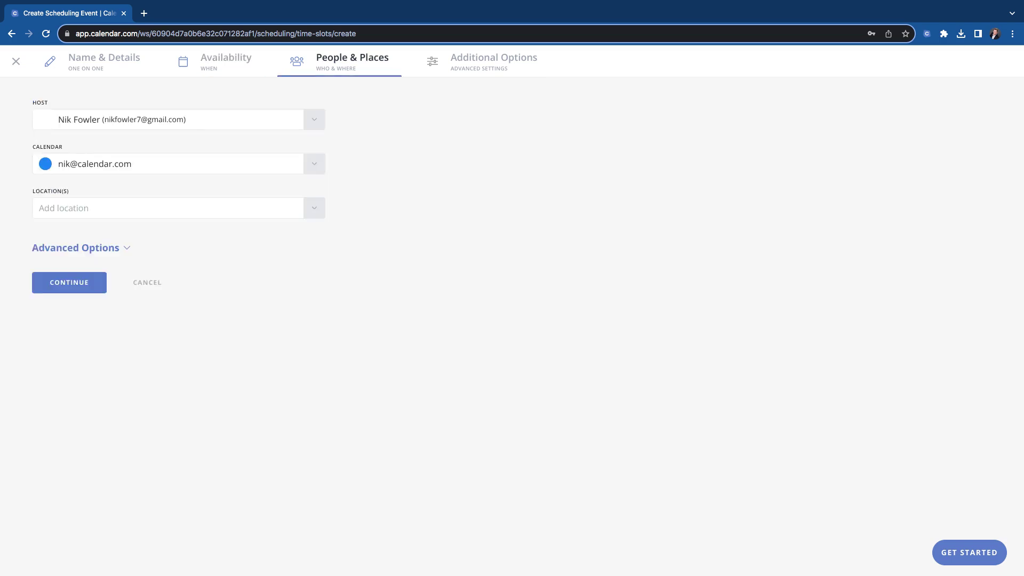
Review the host and calendar lists without changing them and bring up the location types
click(166, 125)
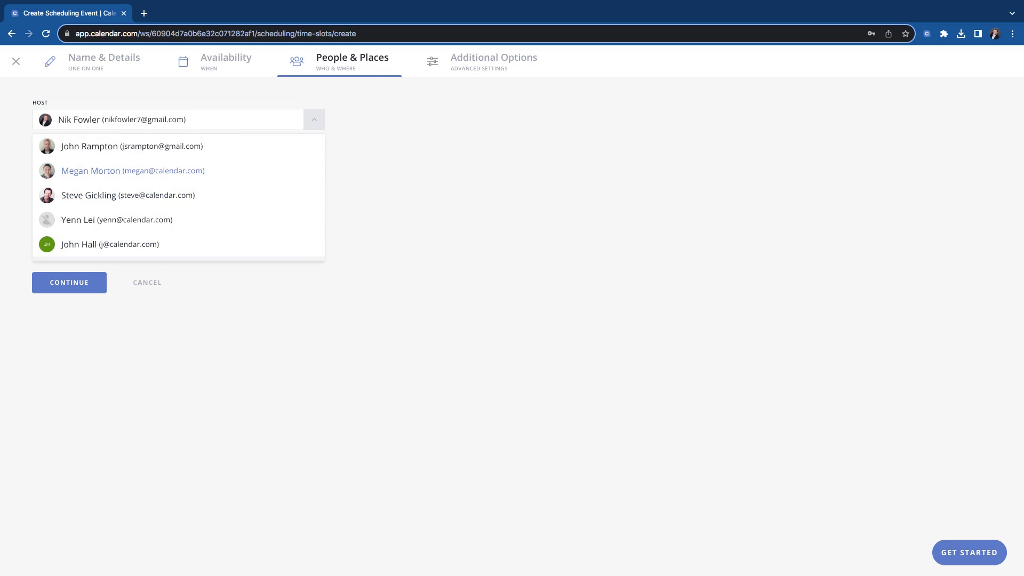
click(109, 122)
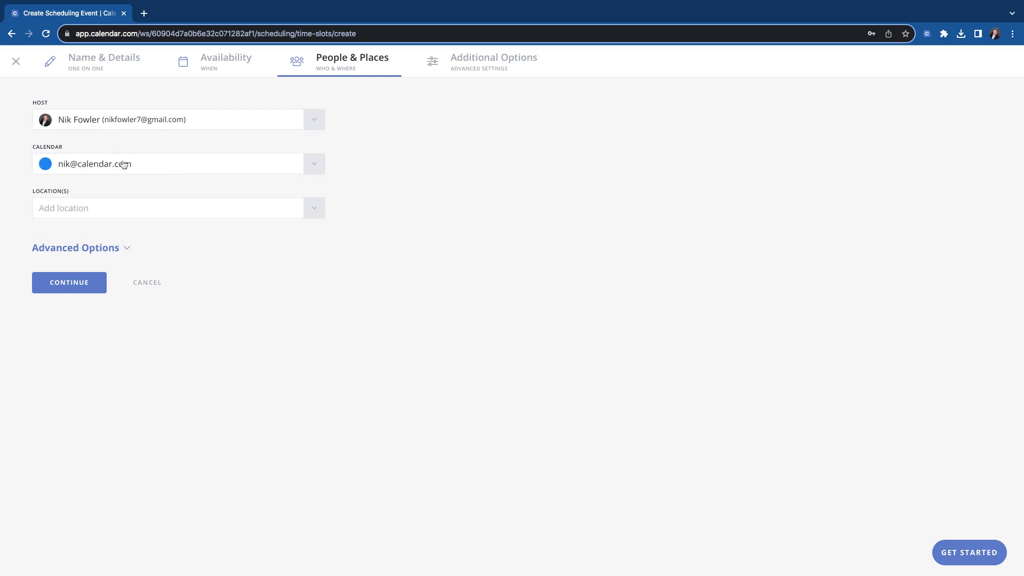
click(141, 163)
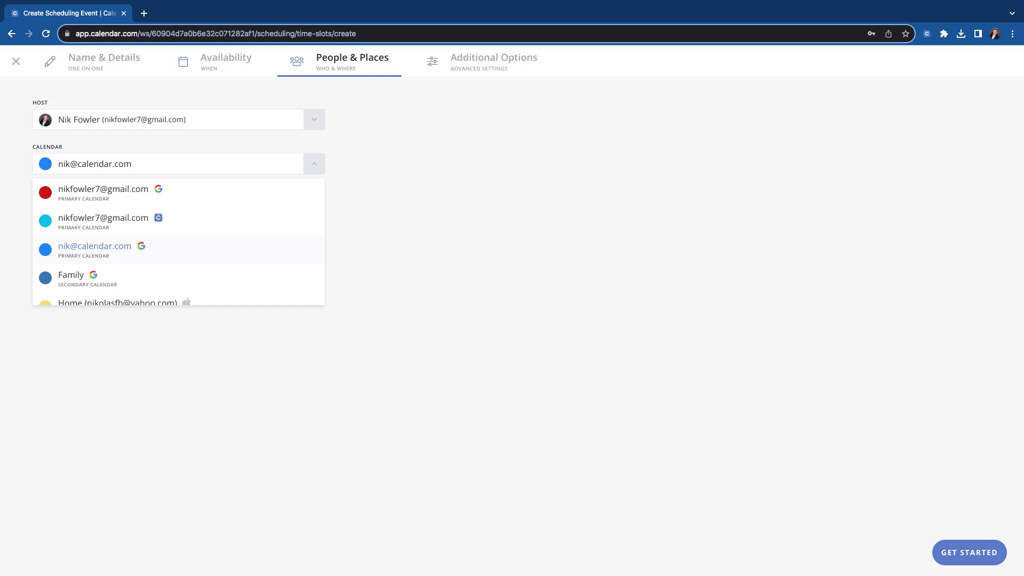
key(Escape)
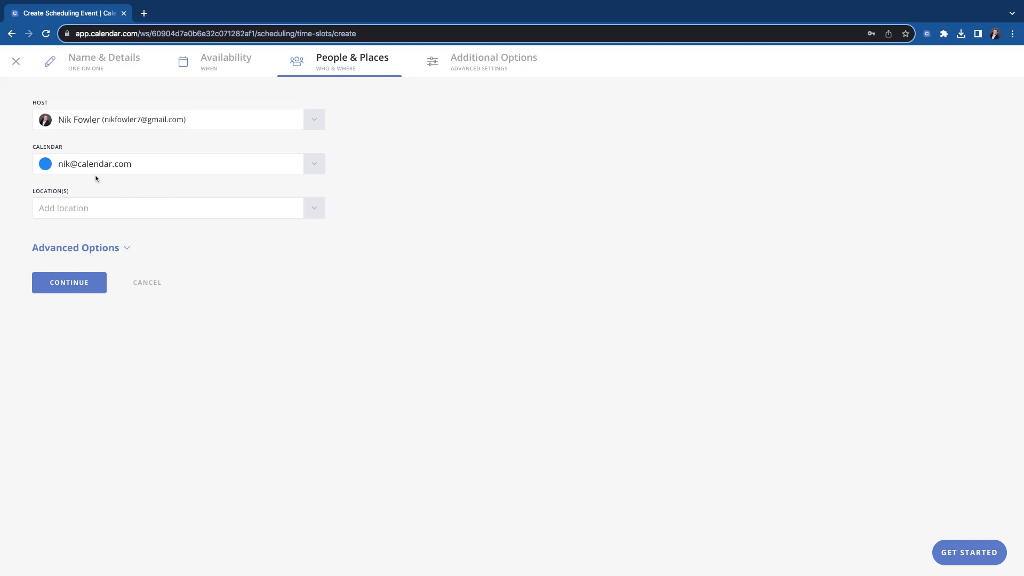
click(183, 218)
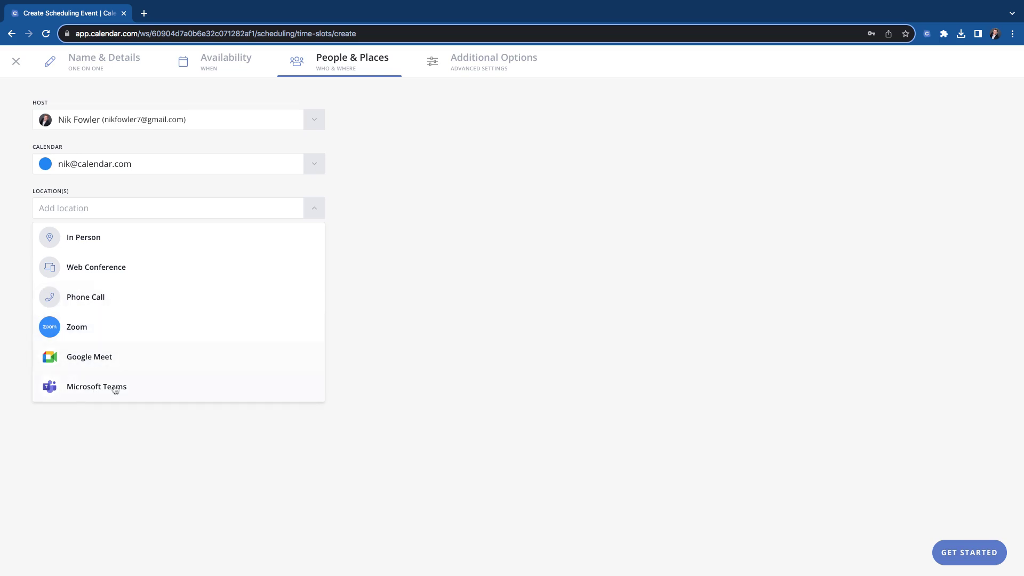
Set Zoom as the meeting location, review Advanced Options, and continue to Additional Options
click(128, 335)
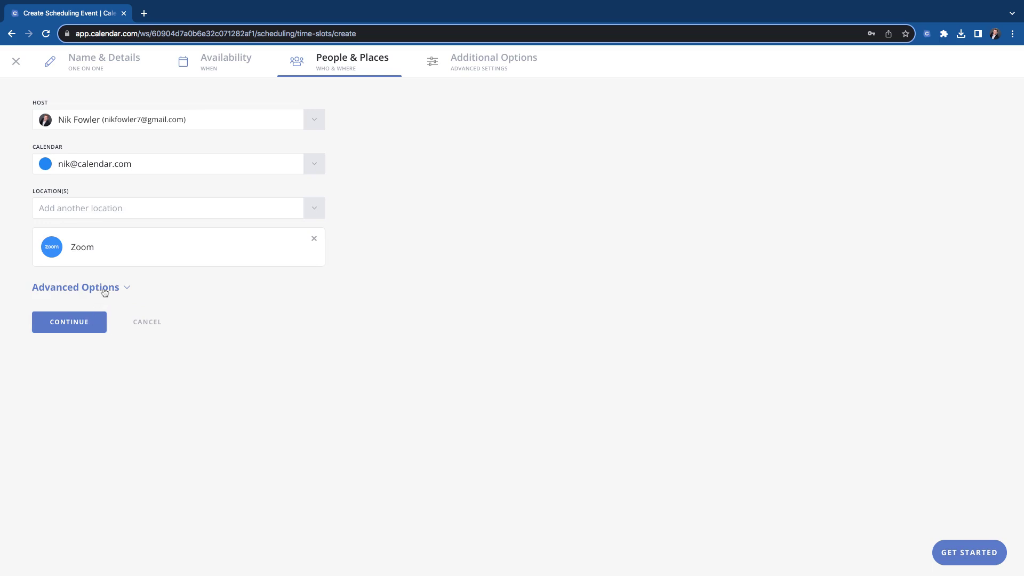
click(105, 292)
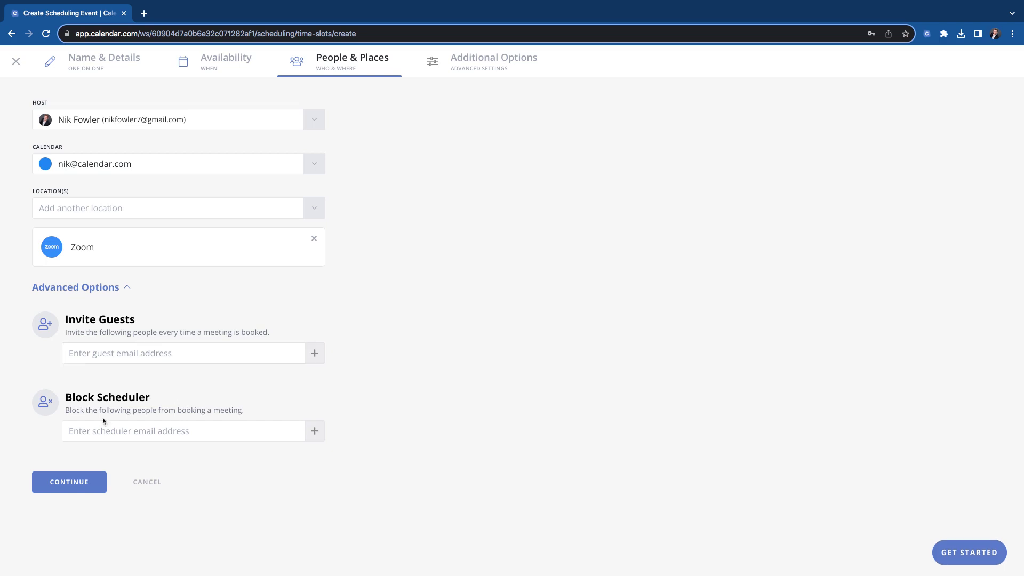
click(133, 436)
click(78, 485)
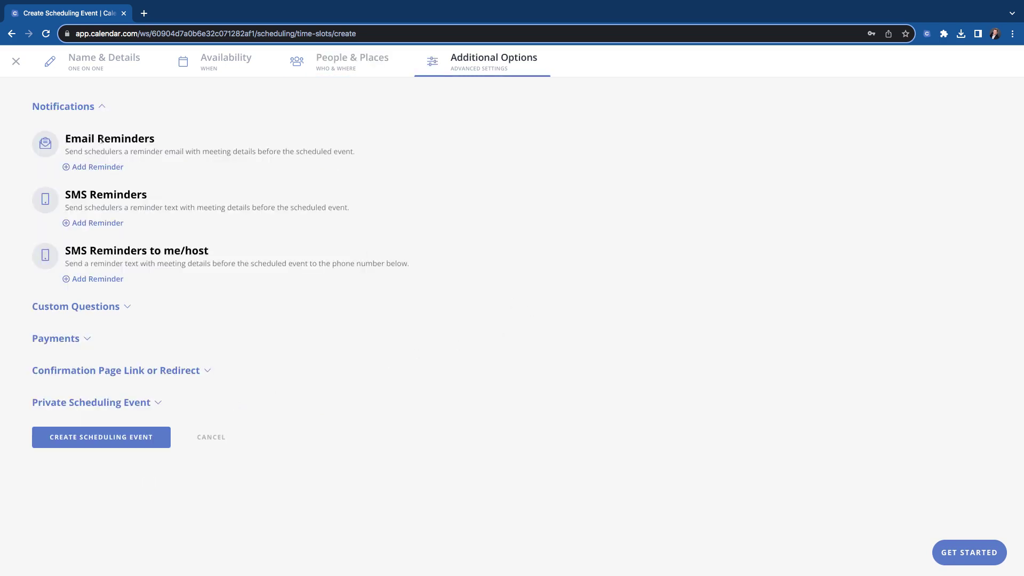
Add a required 'Company Name' scheduler question
click(105, 314)
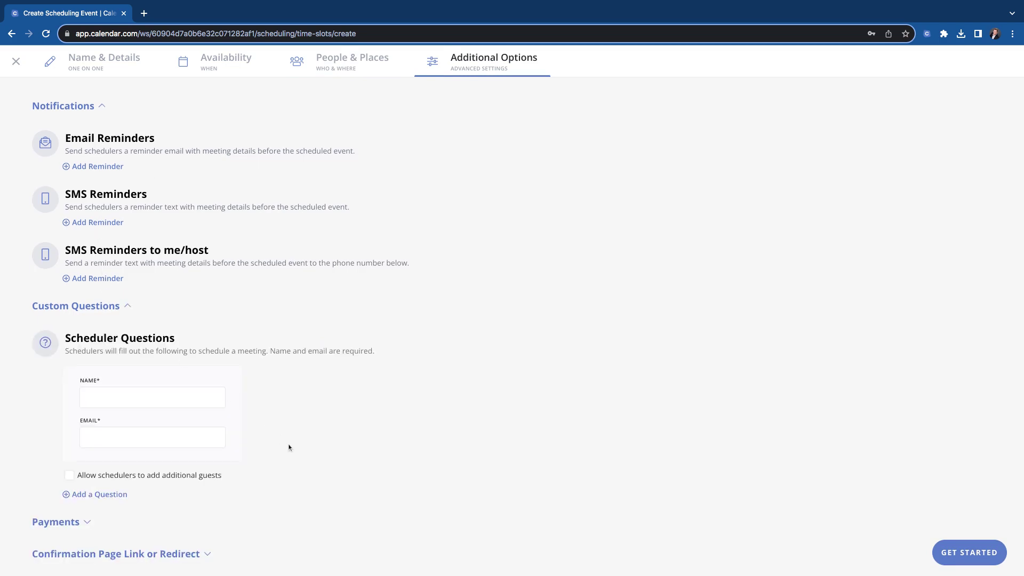
scroll(289, 447, down, 1)
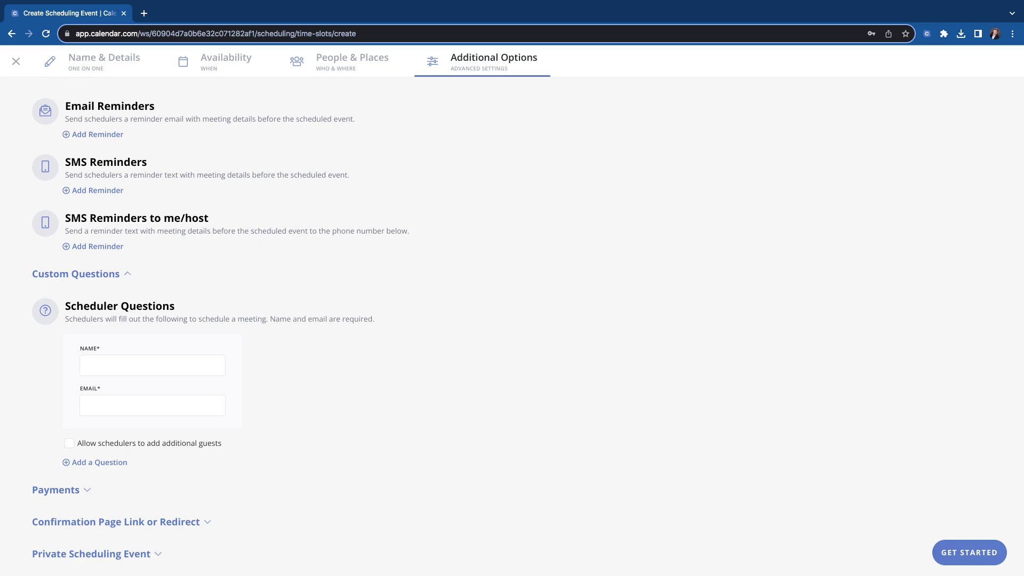
click(104, 464)
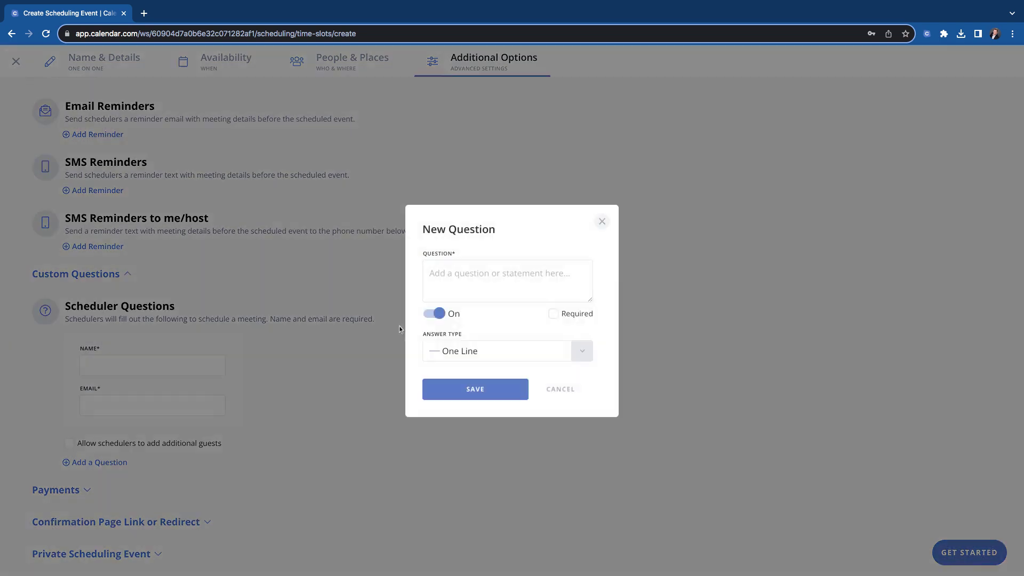
click(462, 280)
text(Com)
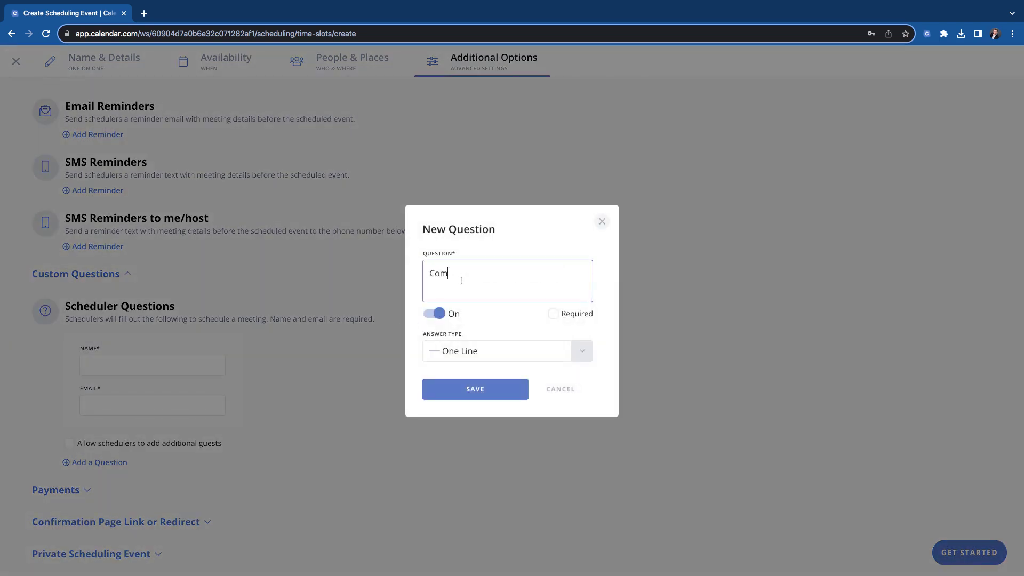
text(pany Name)
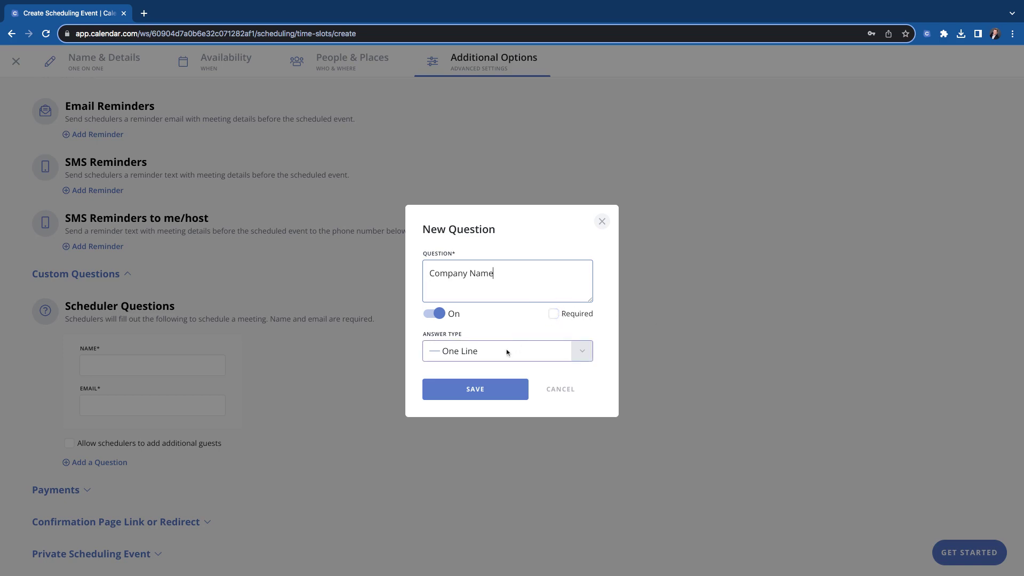
click(483, 355)
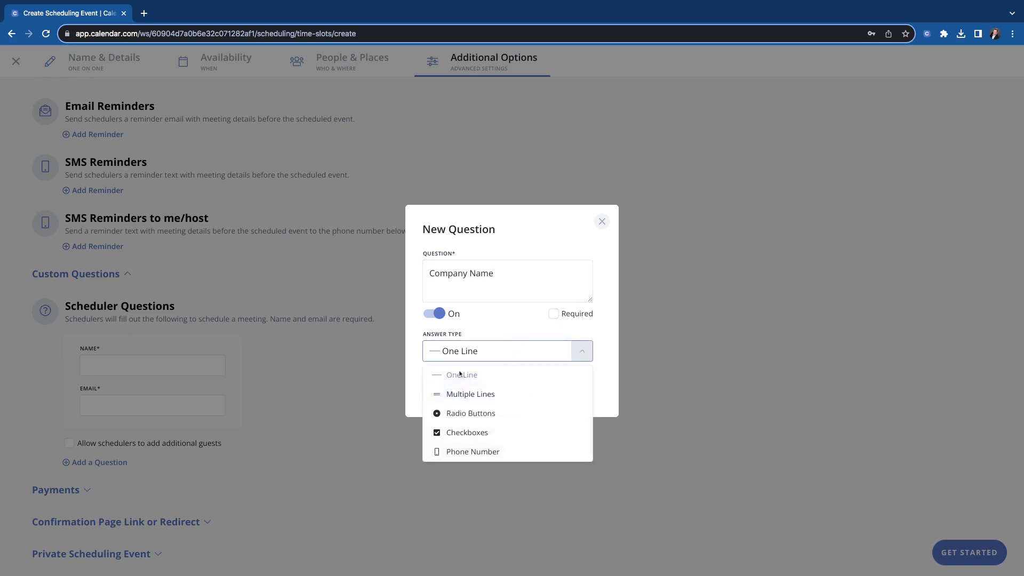
click(554, 317)
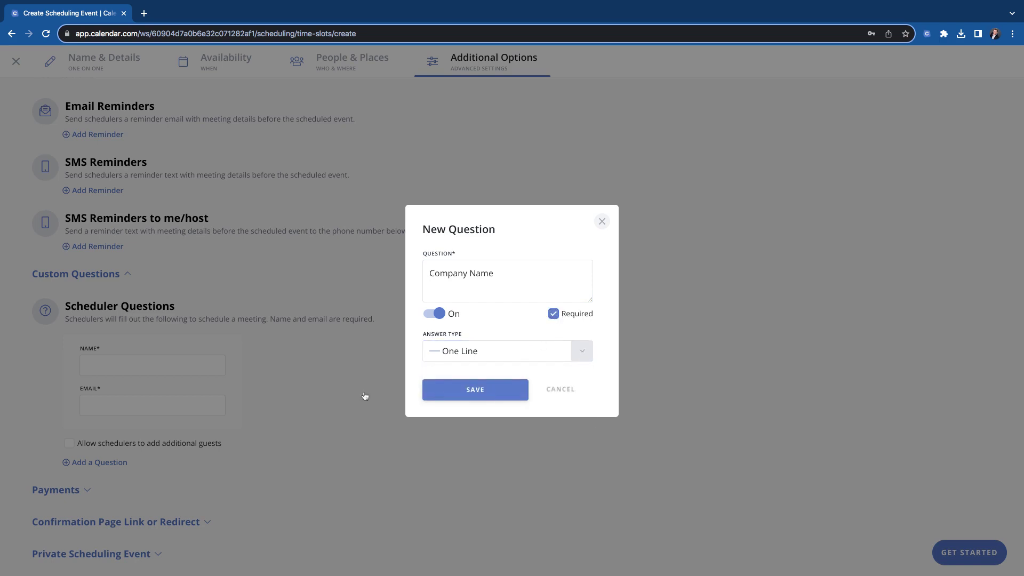
scroll(113, 476, down, 1)
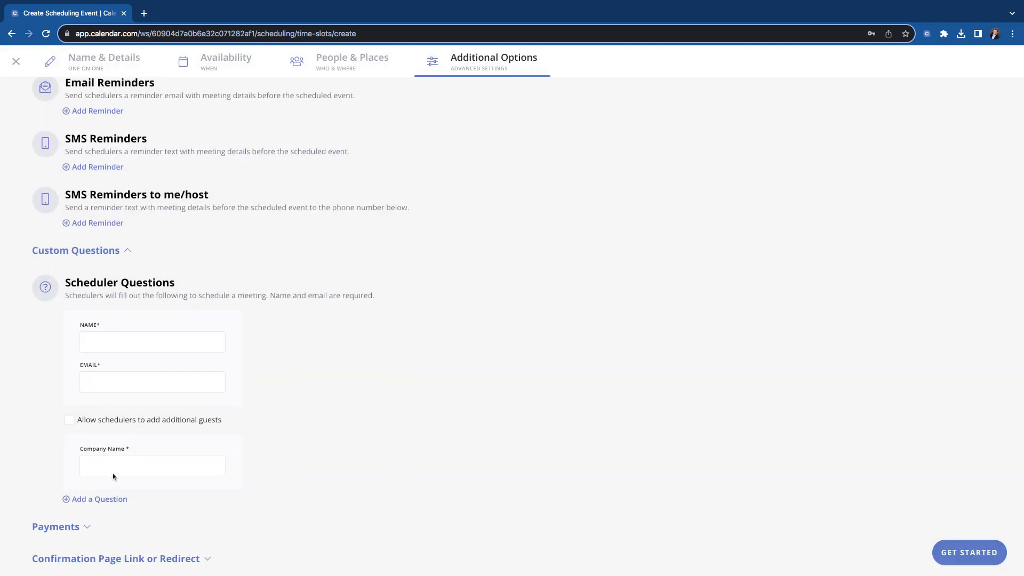
Add a 'Phone Number' question with the Phone Number answer type and save it
click(100, 498)
click(494, 295)
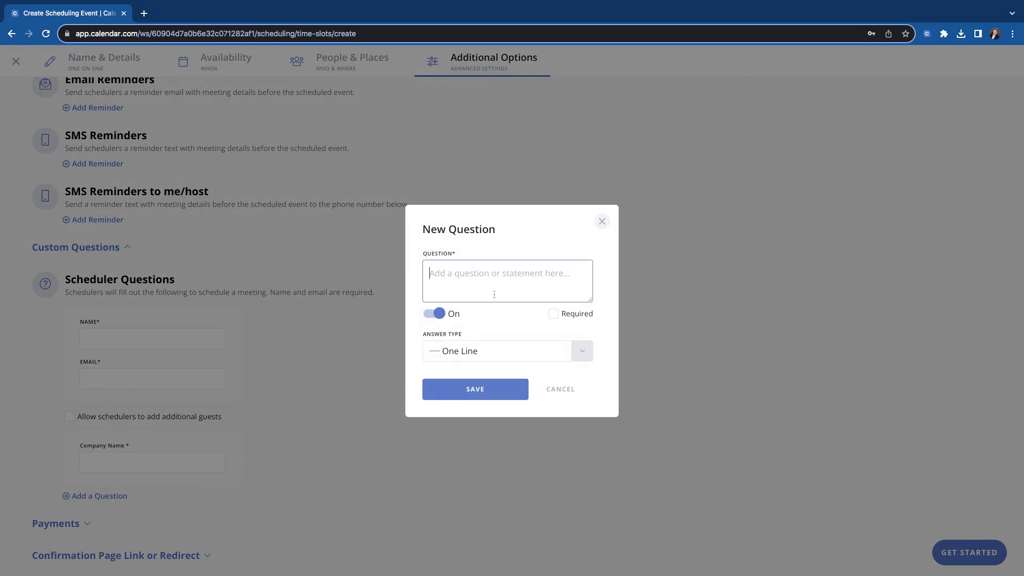
text(Phone )
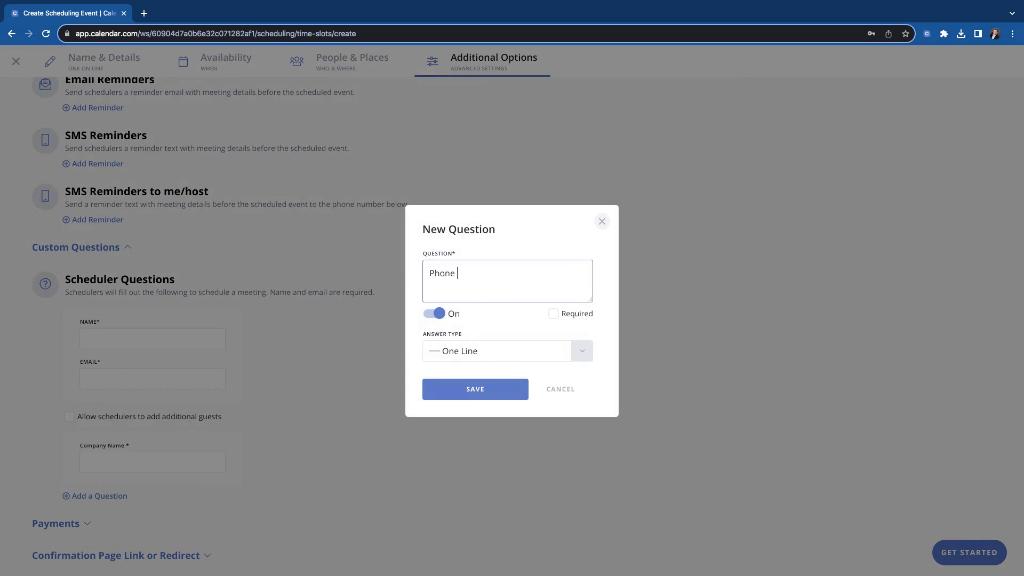
text(Number)
click(501, 351)
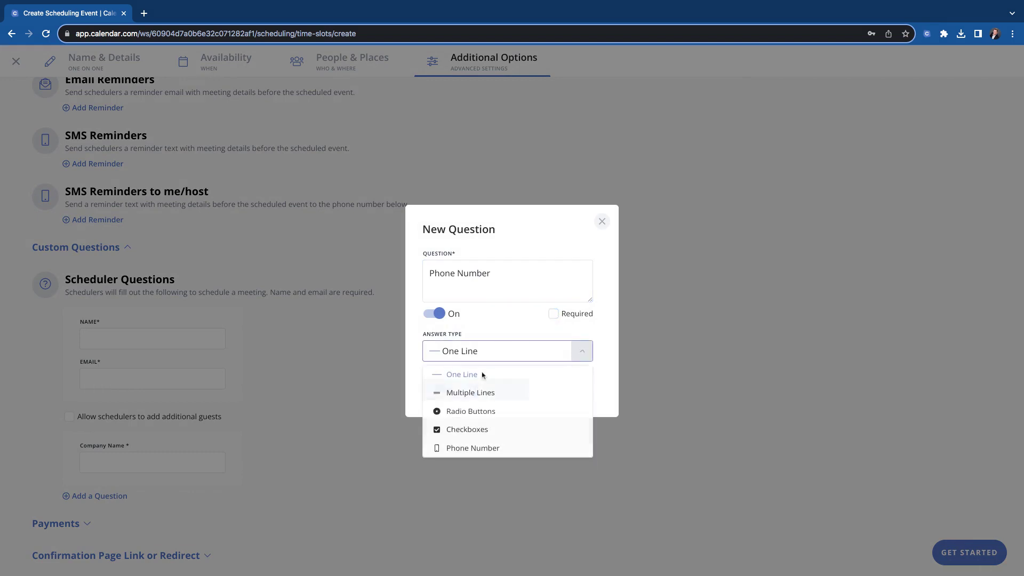
click(462, 450)
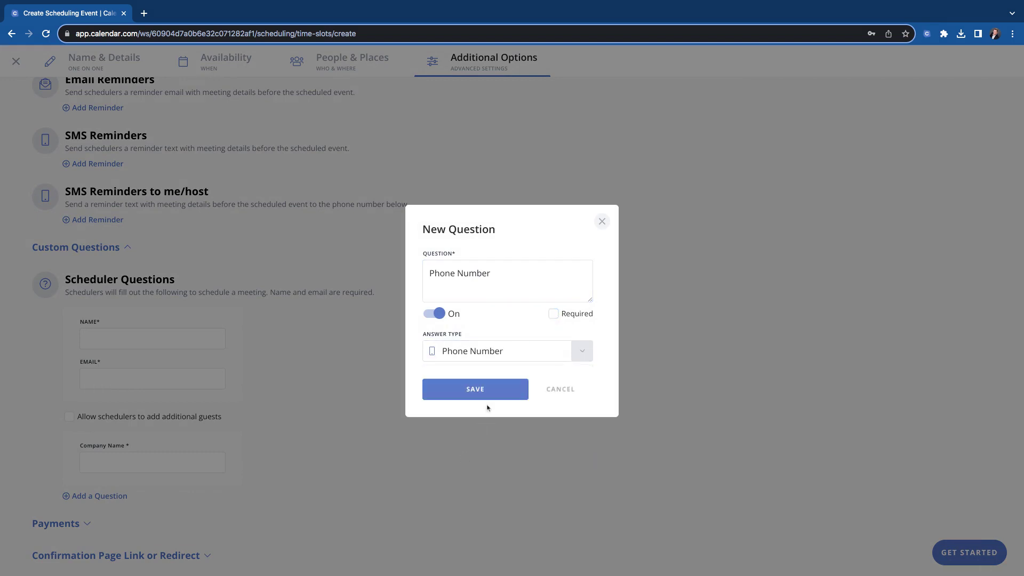
click(487, 398)
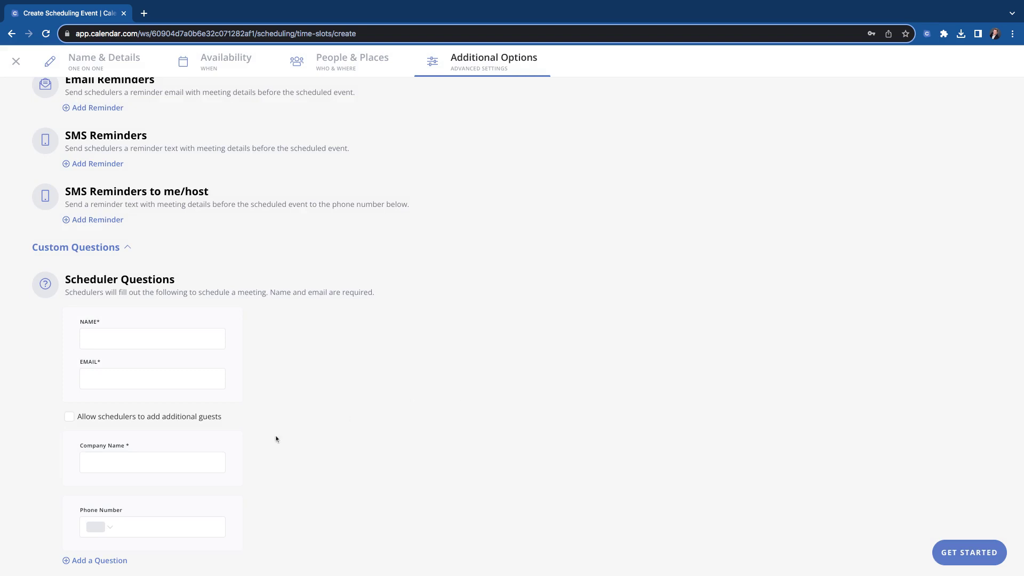
scroll(251, 455, down, 2)
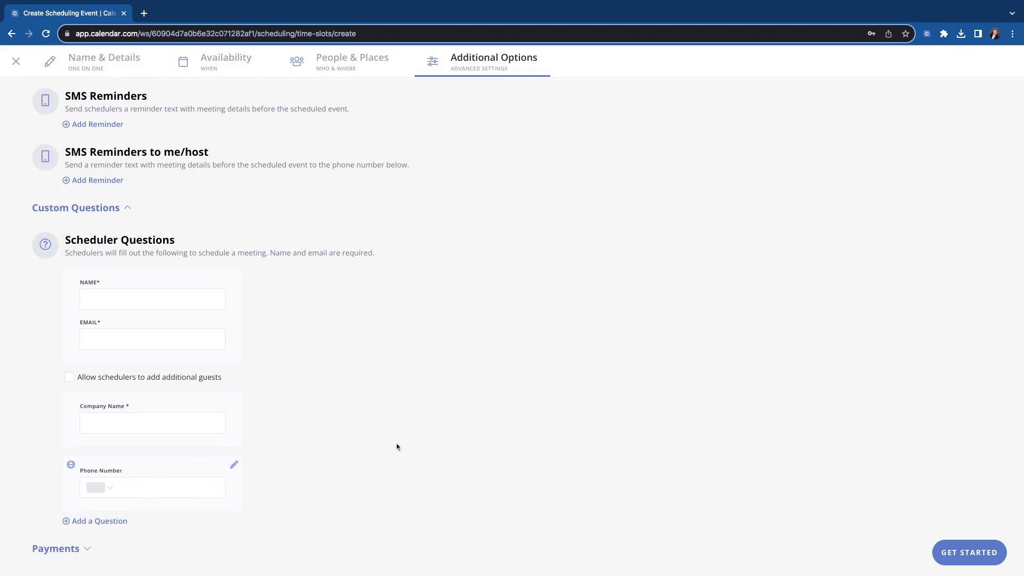
scroll(418, 430, down, 5)
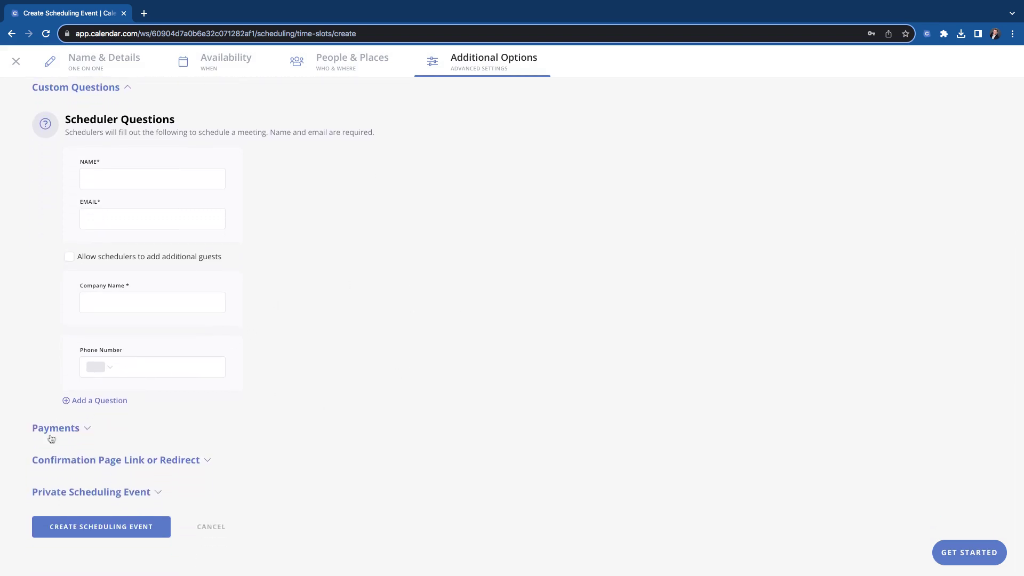
Expand the Payments, Confirmation Page Link or Redirect, and Private Scheduling Event sections, keeping their defaults
click(51, 438)
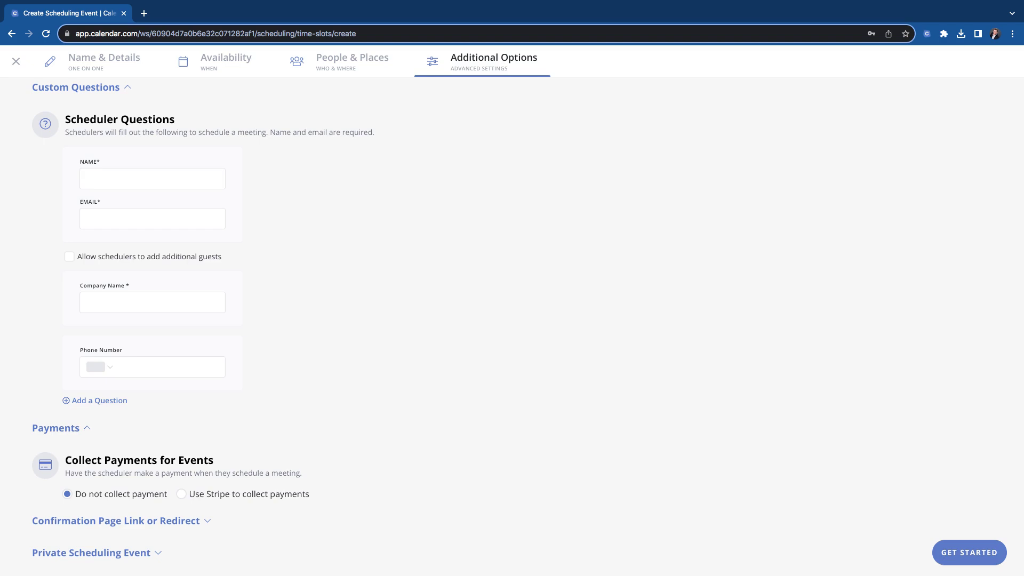
scroll(137, 475, down, 2)
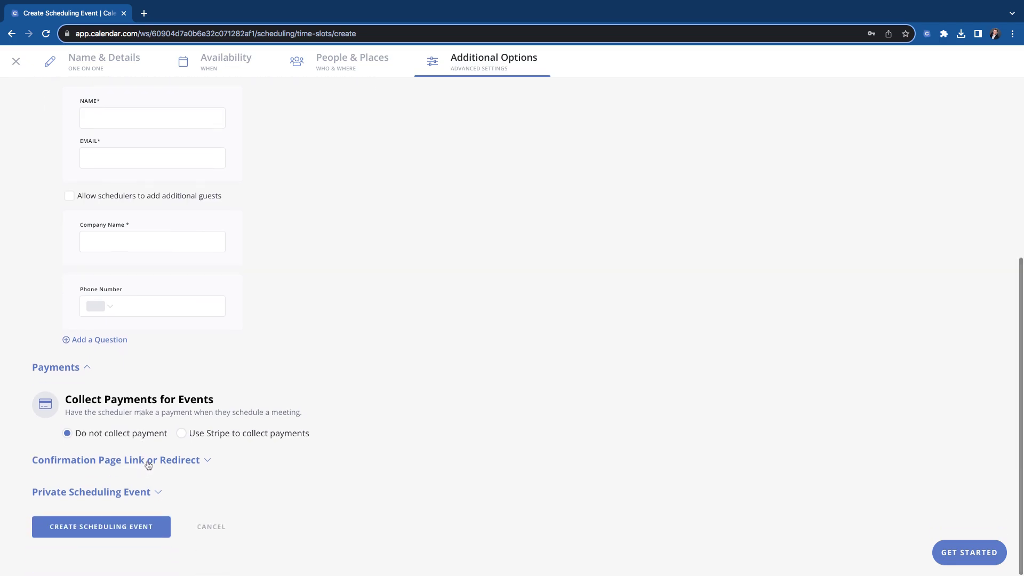
click(148, 462)
scroll(247, 481, down, 2)
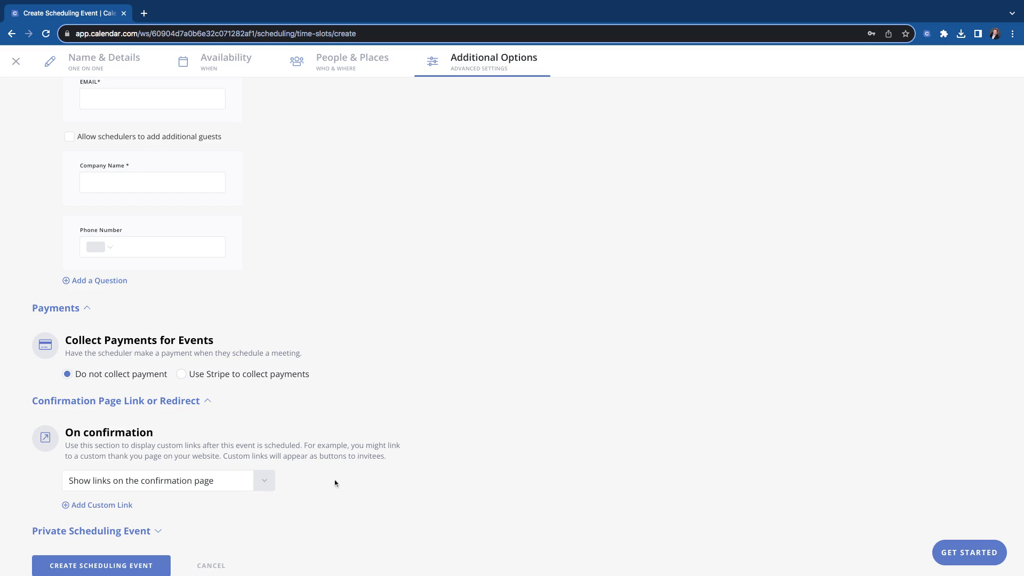
scroll(318, 476, down, 1)
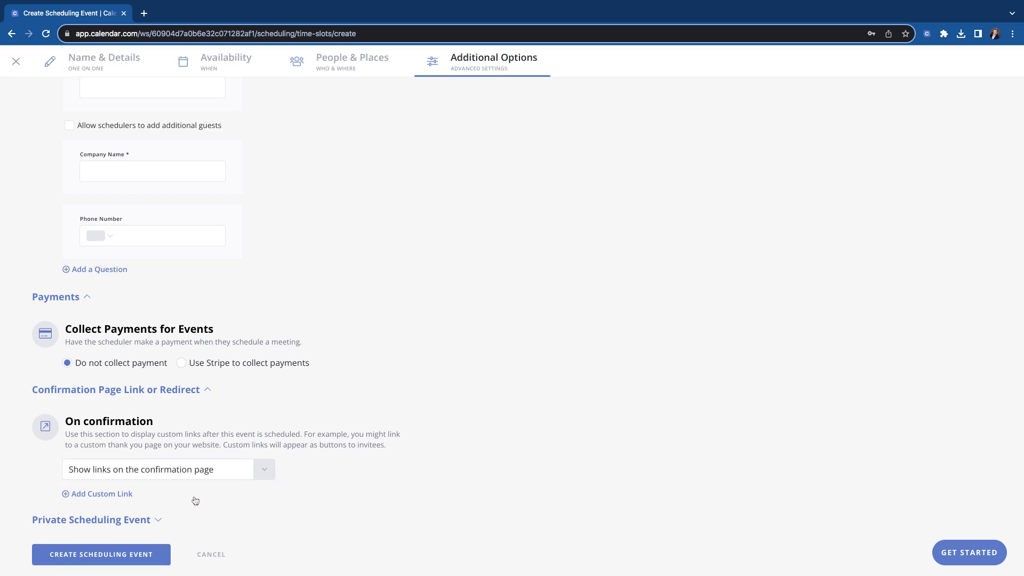
click(106, 519)
scroll(160, 480, down, 3)
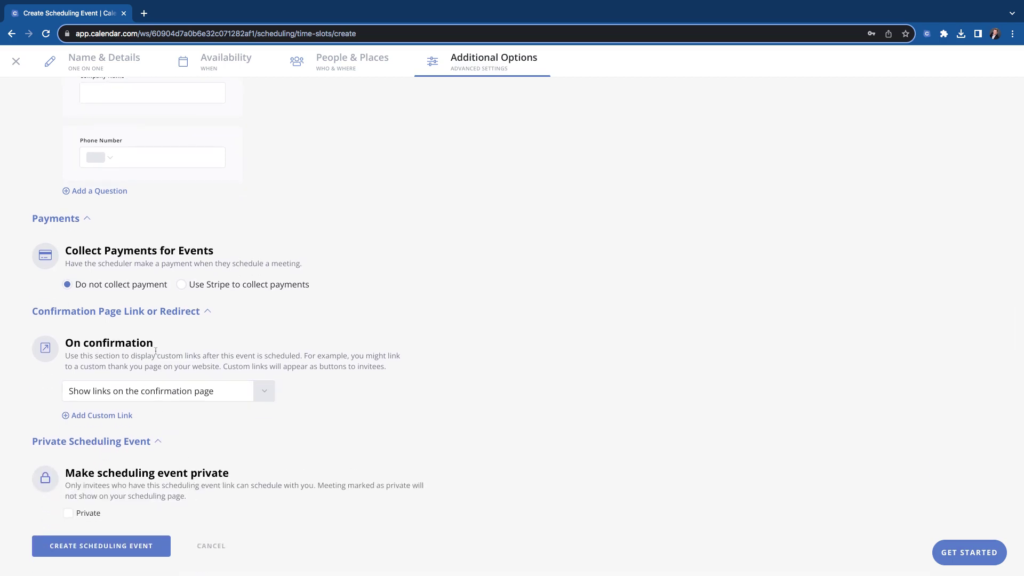
scroll(177, 441, down, 1)
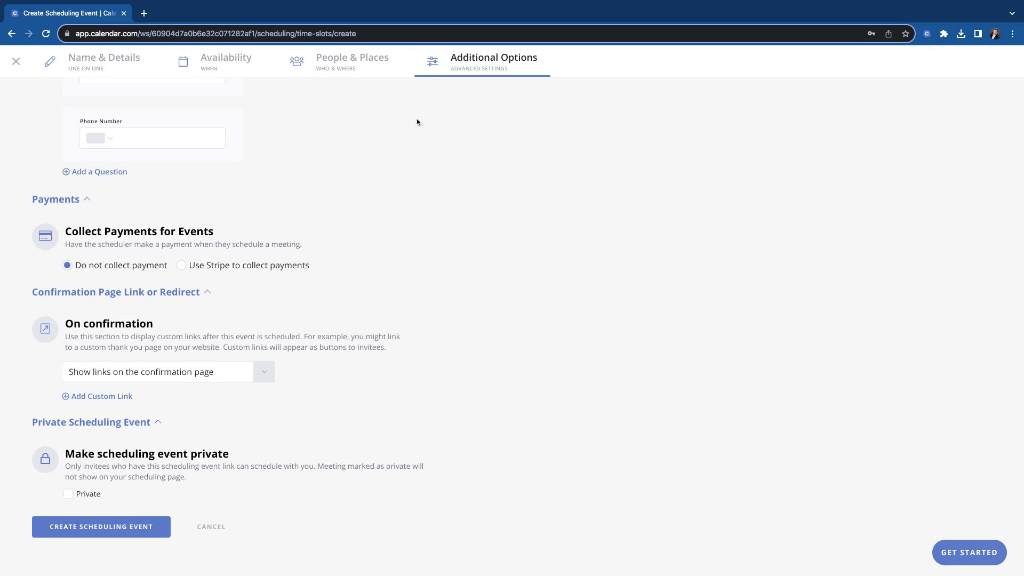
Create the 'General Chat with Nik' scheduling event so it appears in the scheduling list
click(128, 528)
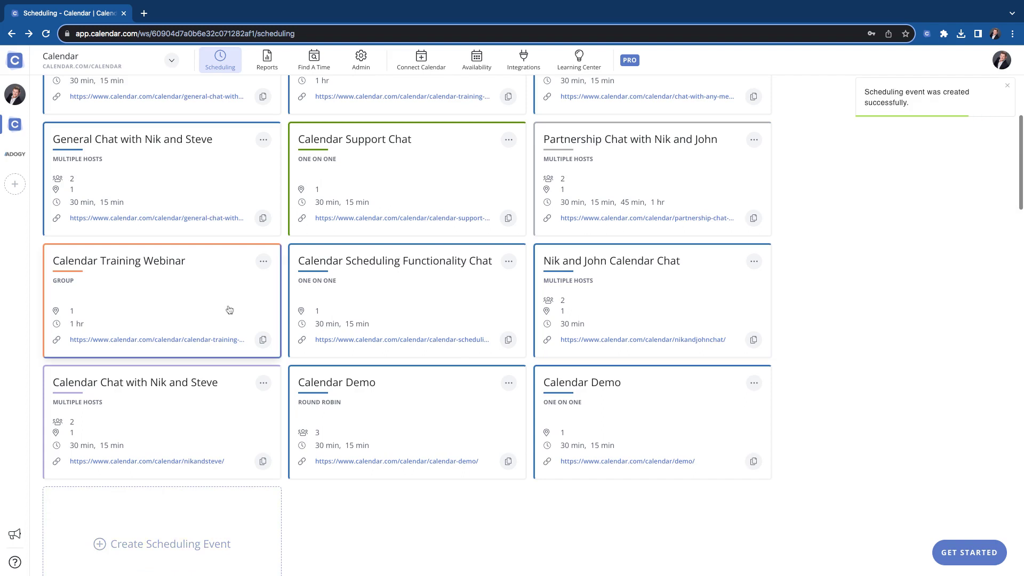
scroll(241, 284, up, 4)
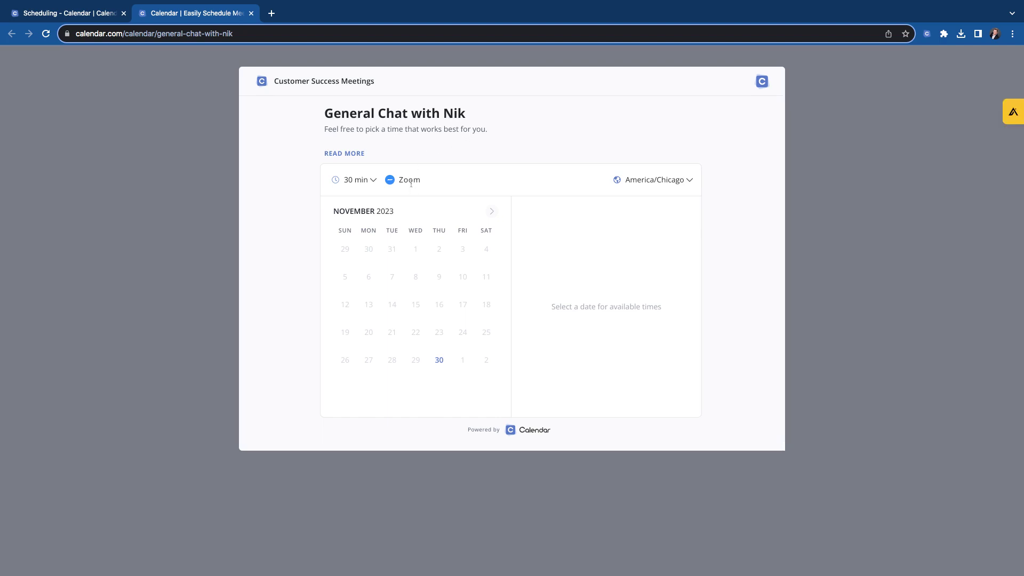
Keep the 30 min duration and book the 9:30–10:00 AM slot on Monday, December 4, 2023
click(373, 180)
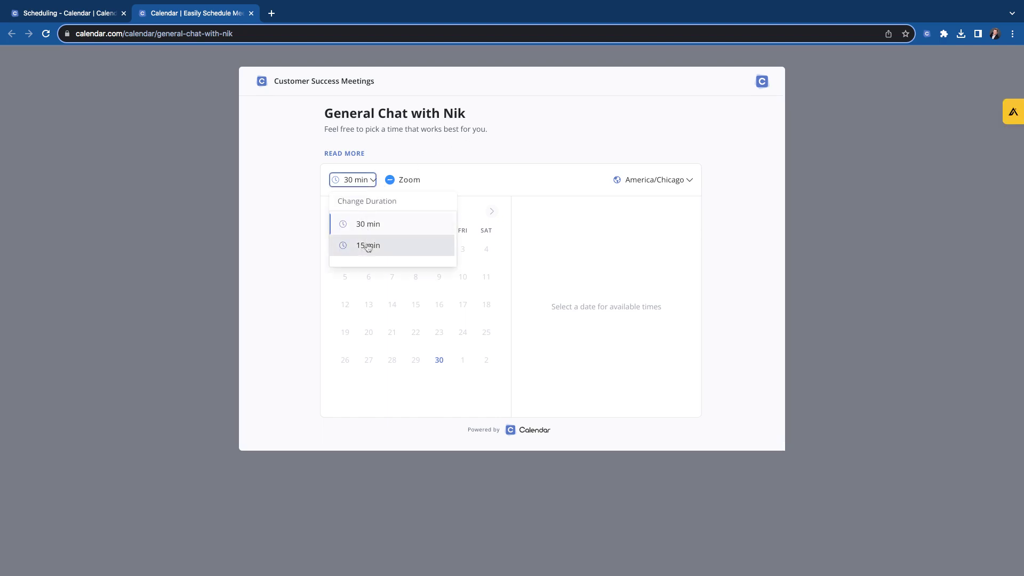
click(372, 224)
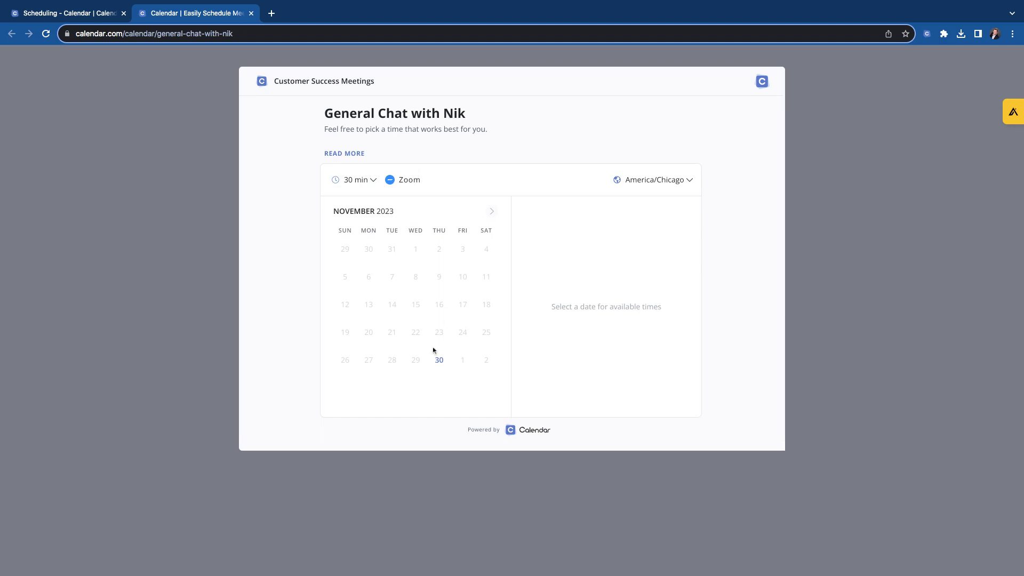
click(491, 213)
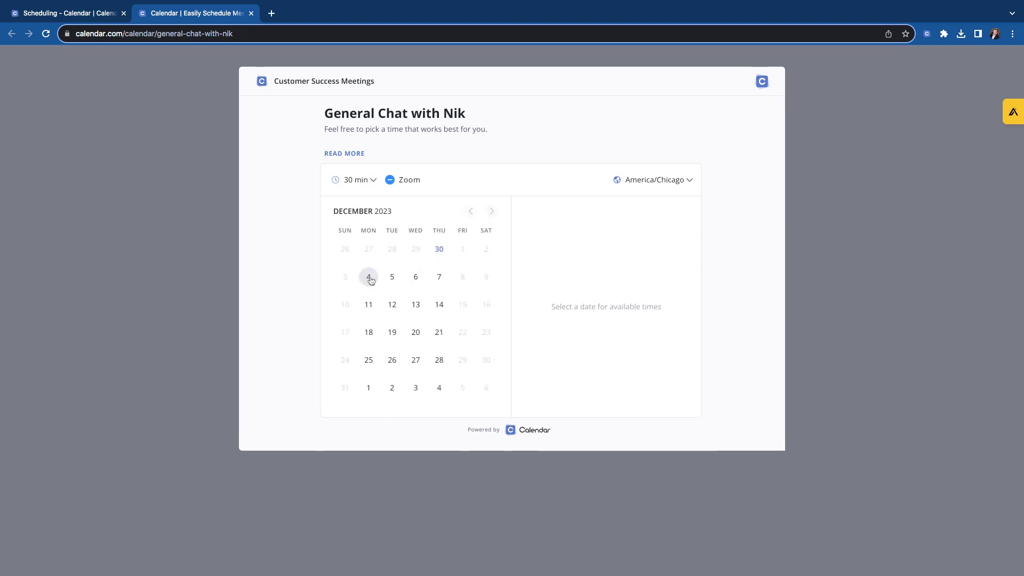
click(369, 277)
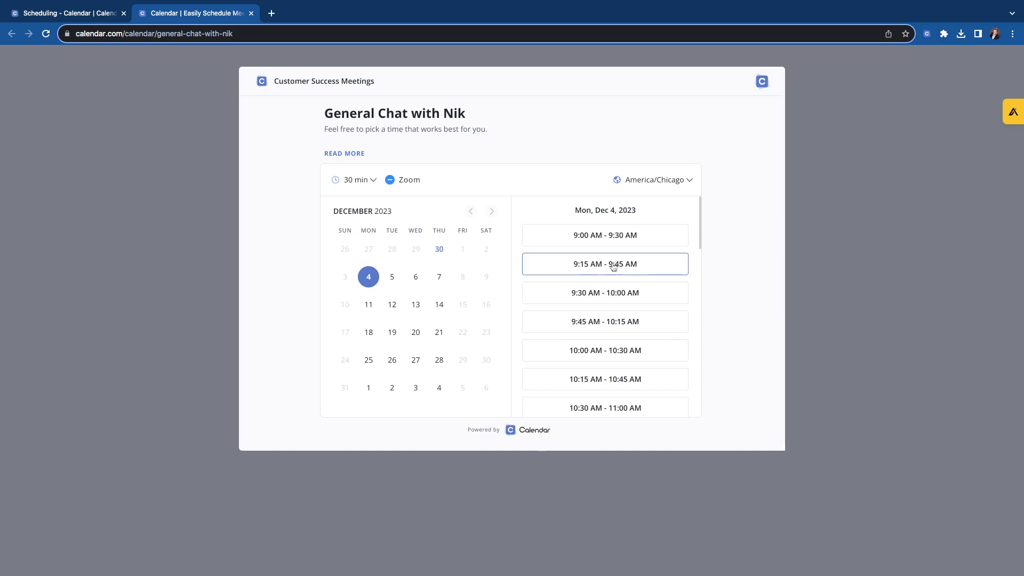
click(578, 296)
click(646, 297)
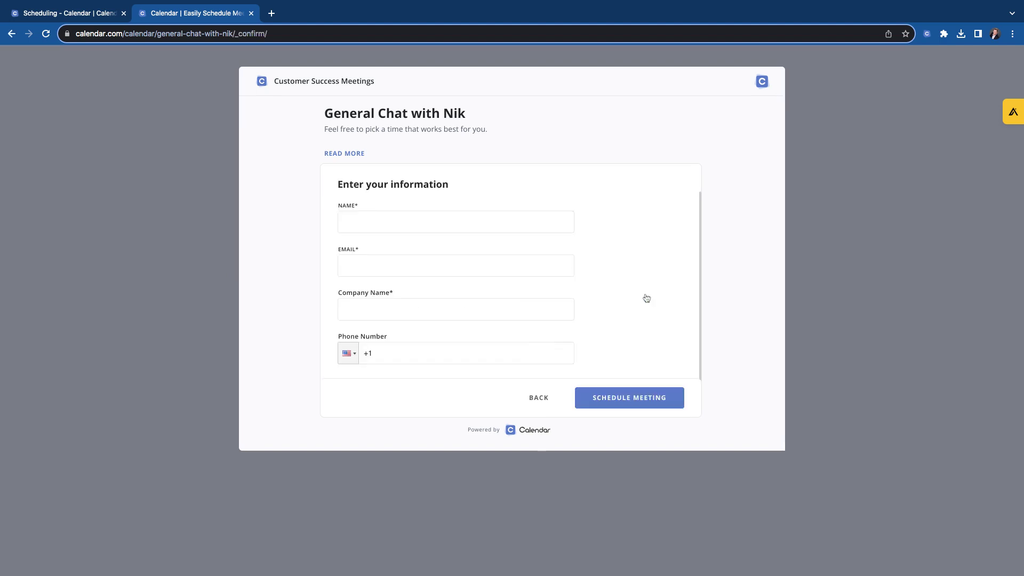